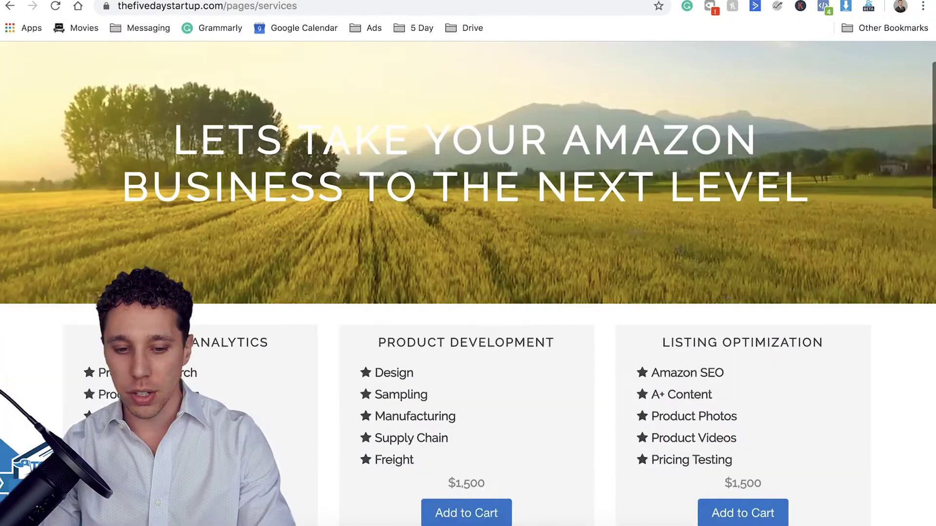
scroll(468, 283, "down", 3)
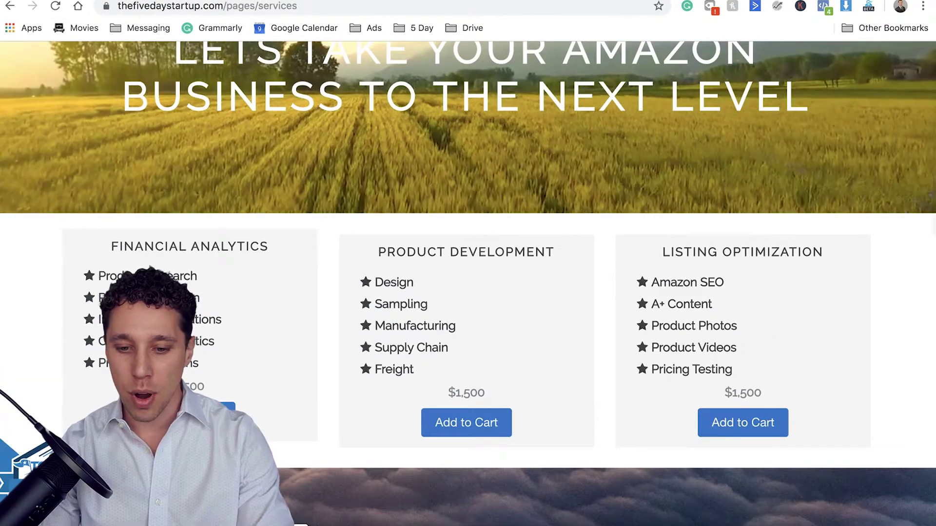
scroll(467, 283, "down", 1)
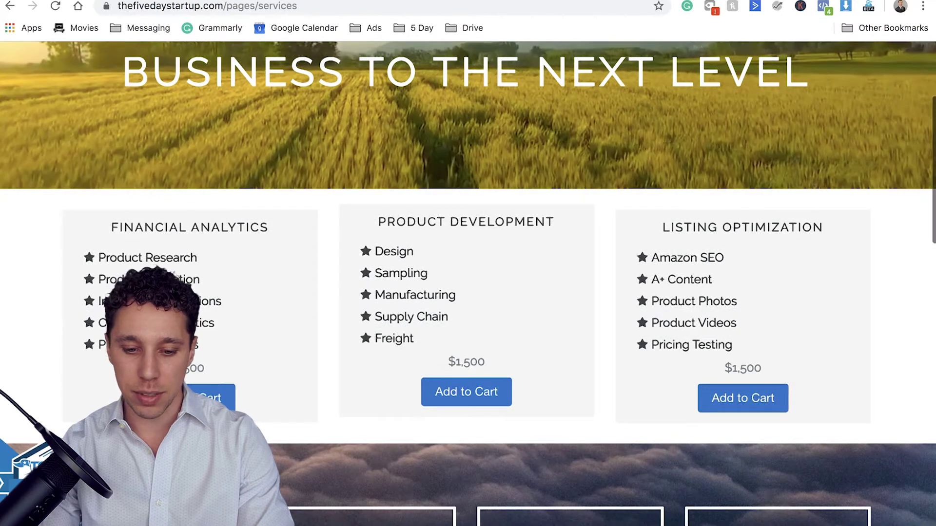
scroll(468, 282, "down", 10)
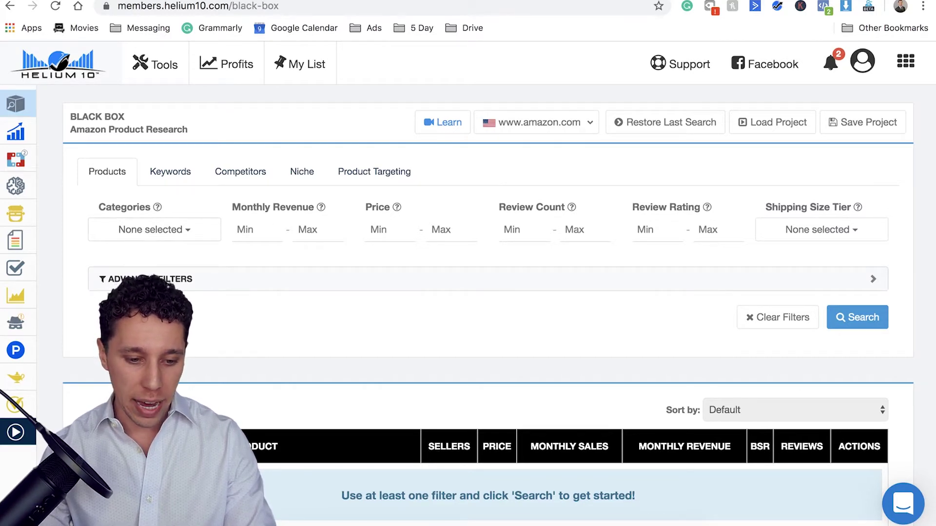
Step: Restrict the Black Box product search to the Sports & Outdoors category
left_click(154, 230)
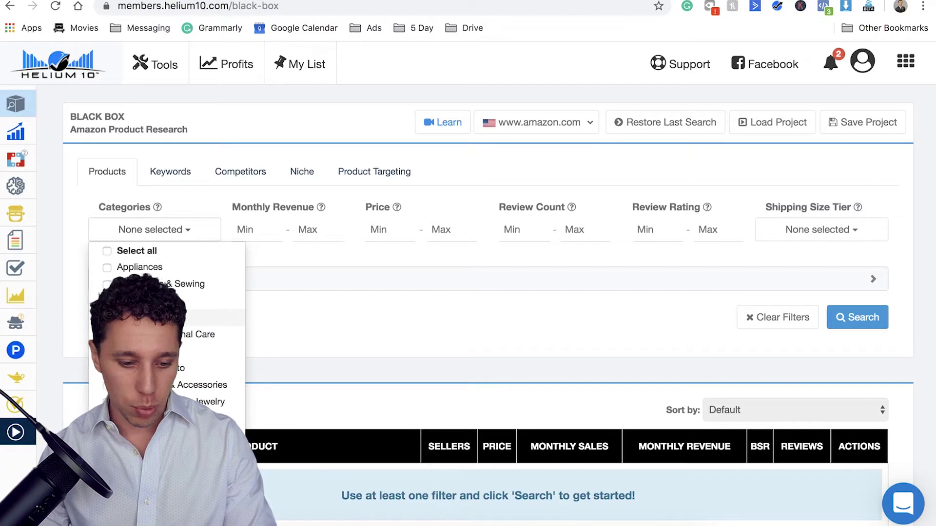
scroll(166, 303, "down", 3)
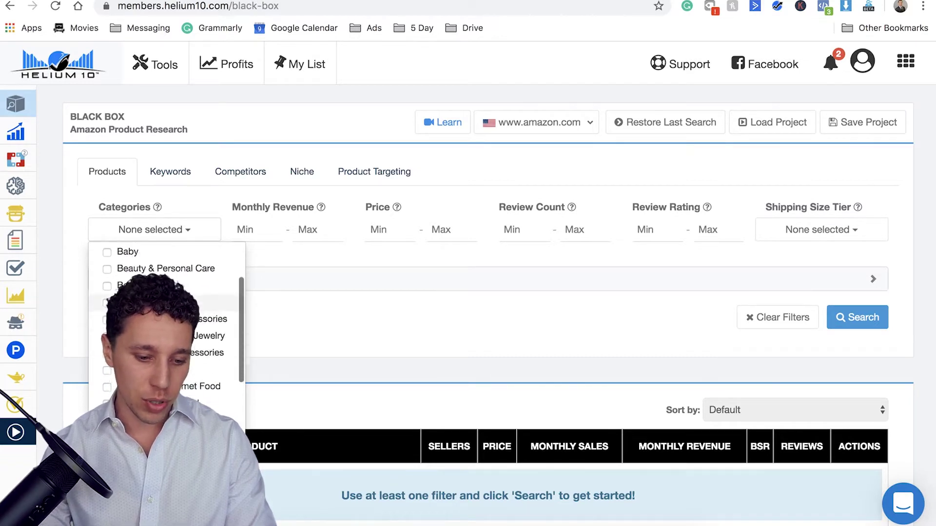
scroll(166, 317, "down", 4)
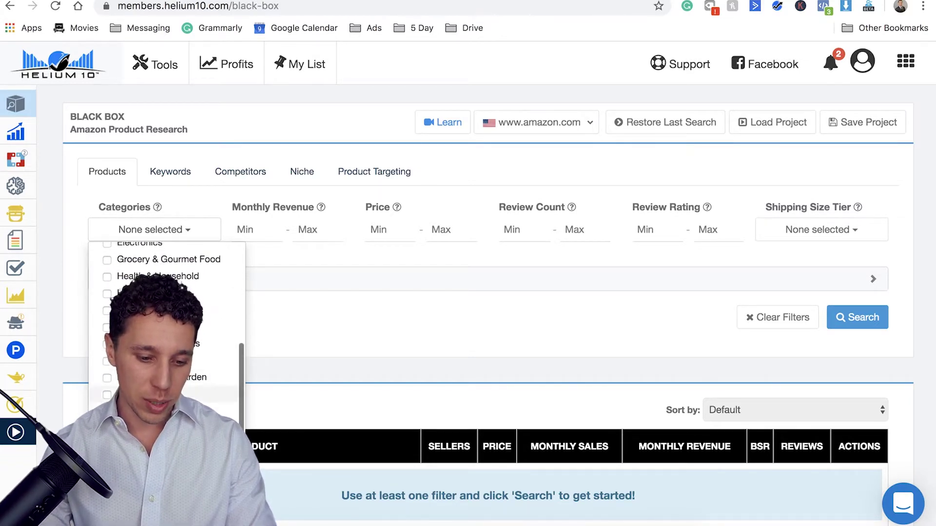
left_click(166, 411)
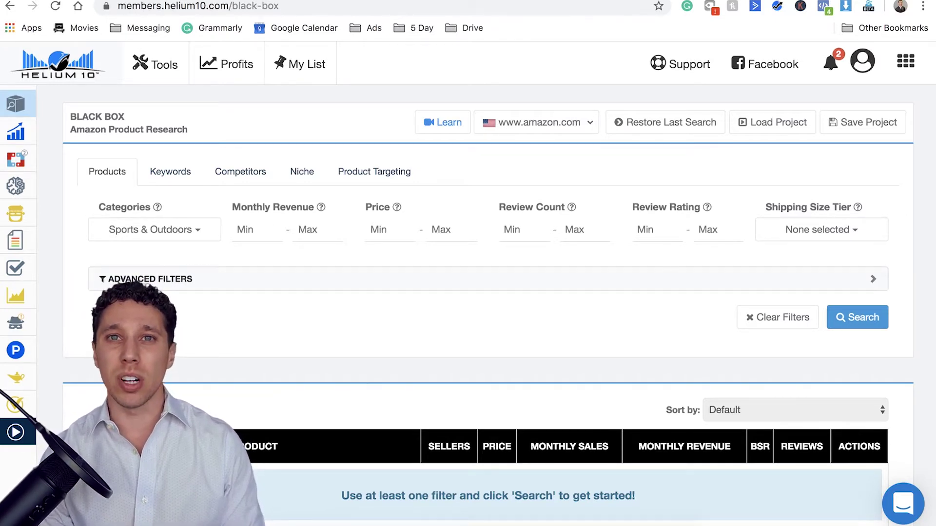
Step: Set the Monthly Revenue filter to a minimum of 2000 and a maximum of 15000
left_click(313, 229)
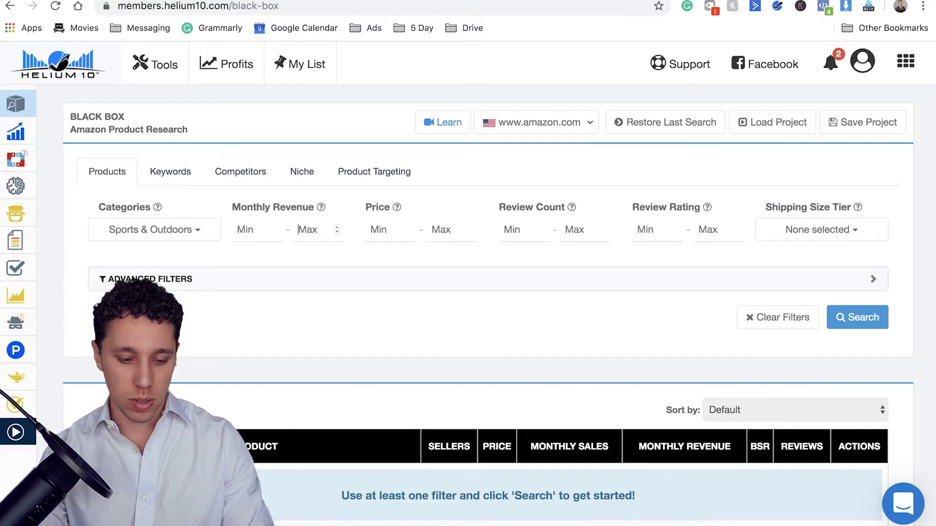
type("10")
key("BackSpace")
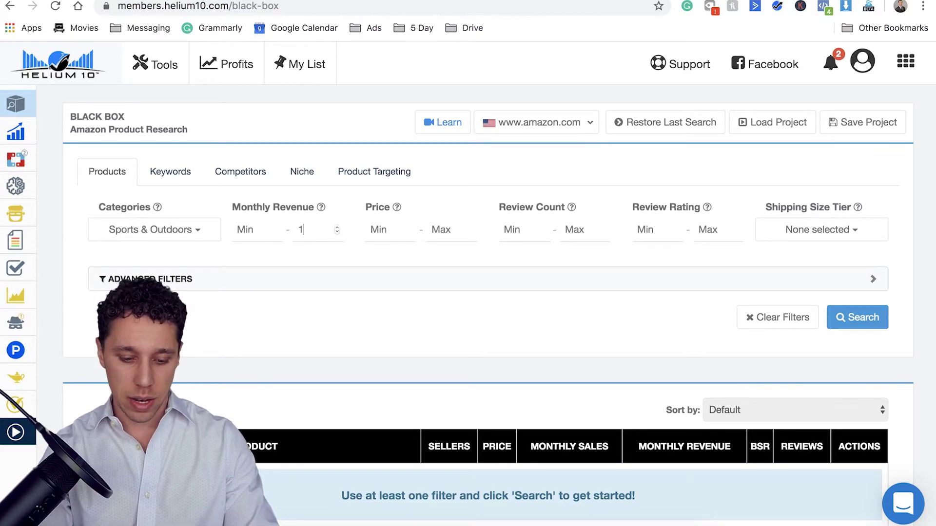
type("5000")
left_click(254, 230)
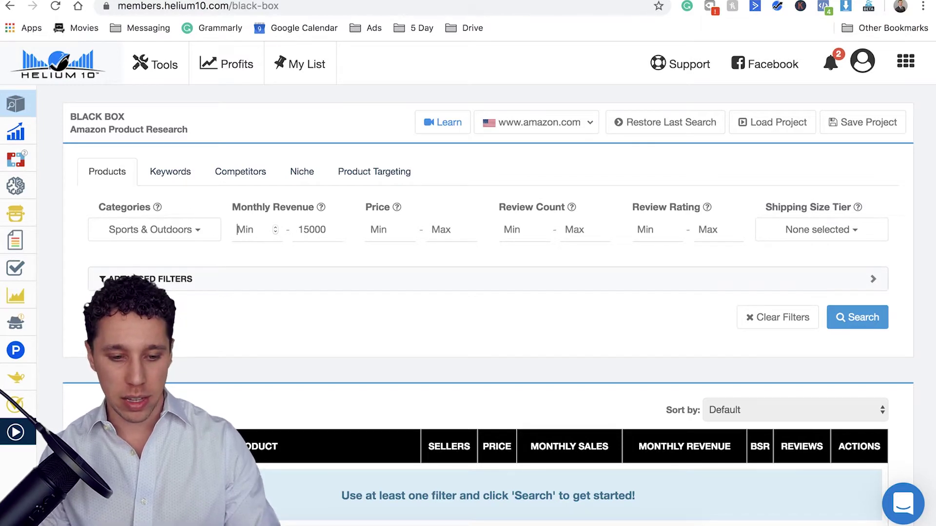
type("2000")
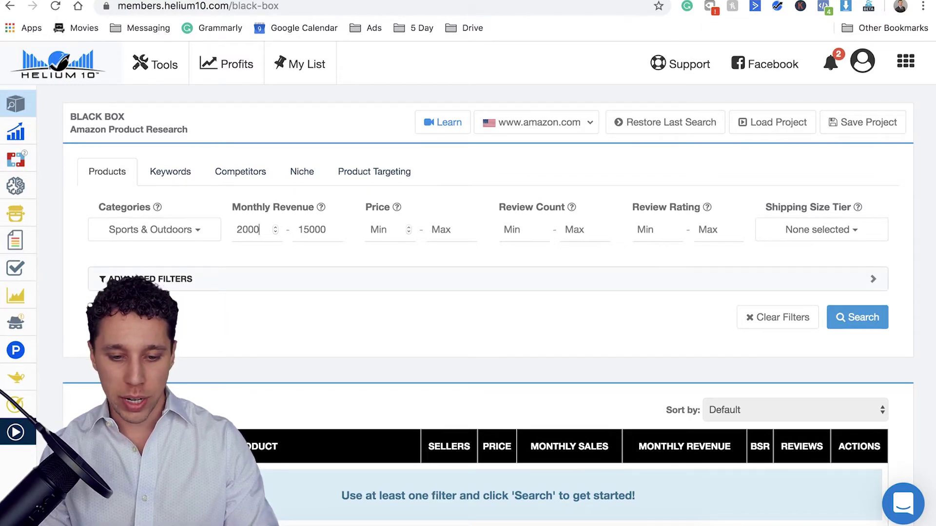
Step: Set the Price filter to a range from 18 to 200
left_click(446, 230)
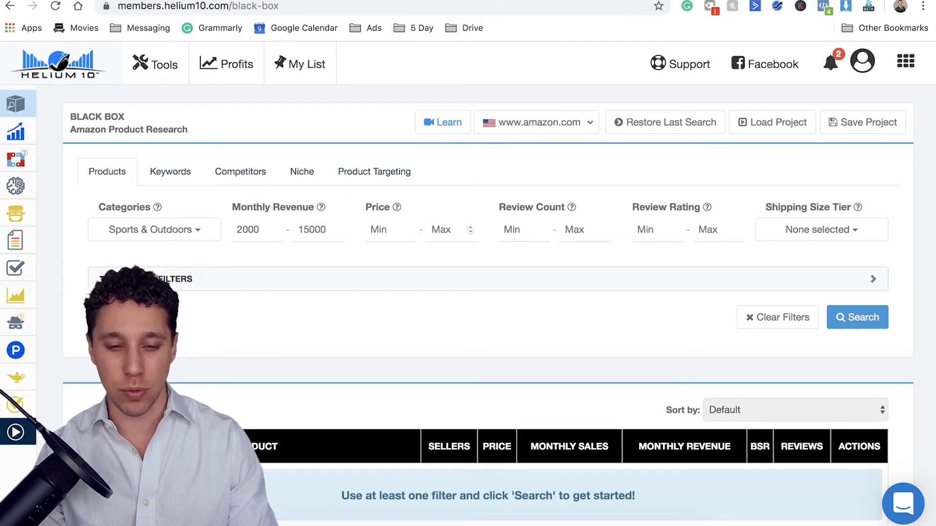
type("200")
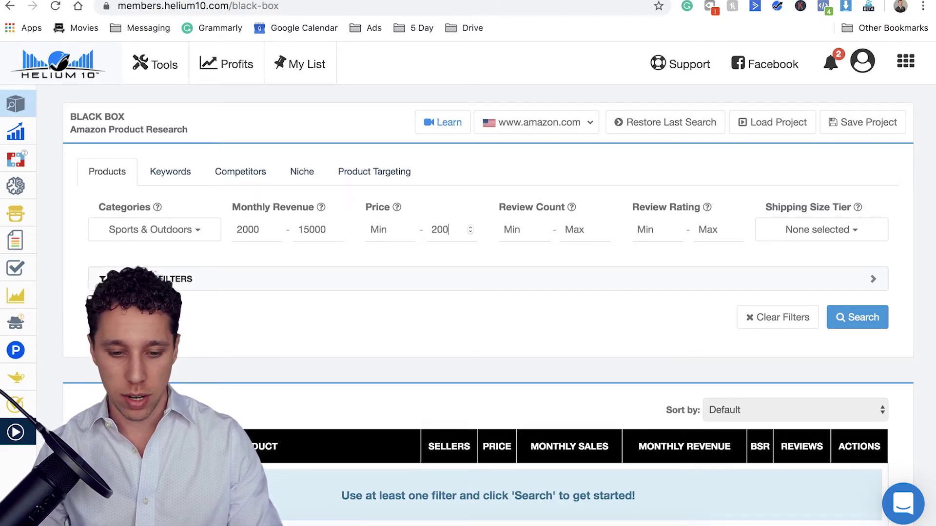
left_click(385, 230)
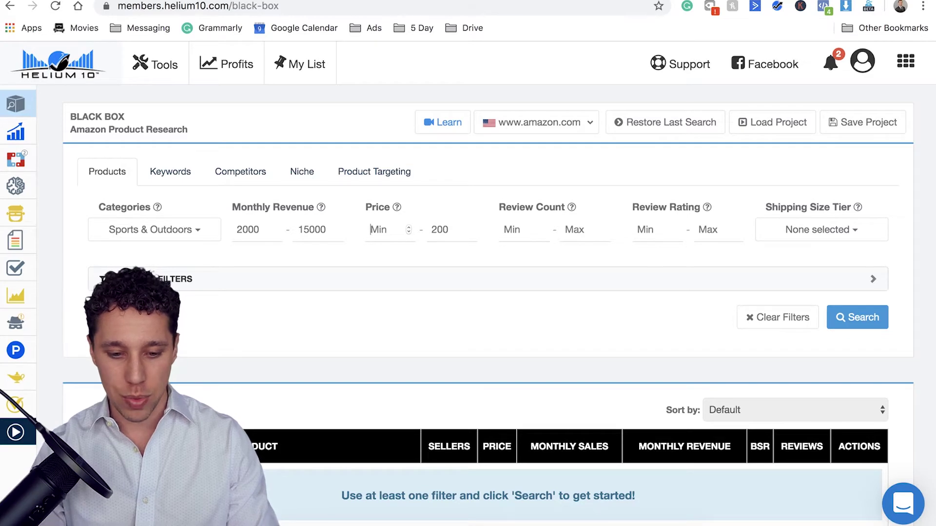
type("18")
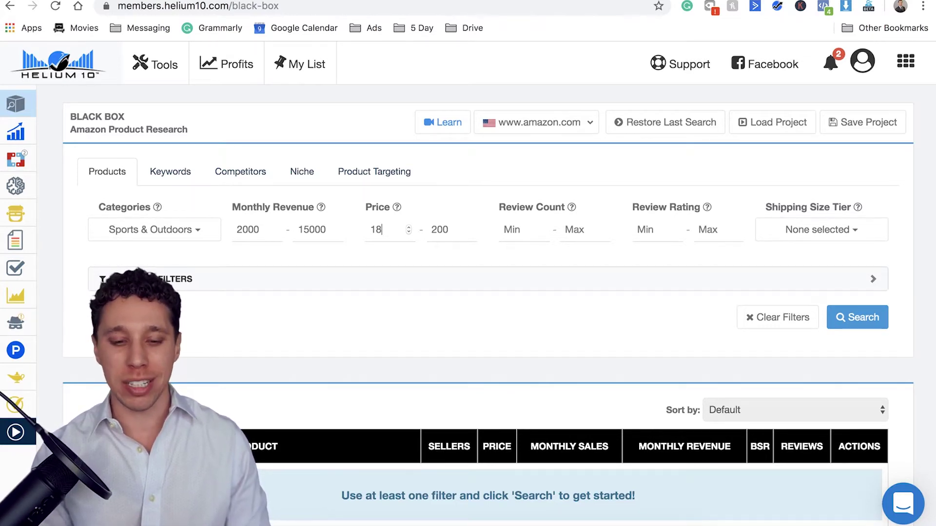
Step: Limit the Review Count to a maximum of 200 and the Review Rating to a maximum of 3
left_click(575, 230)
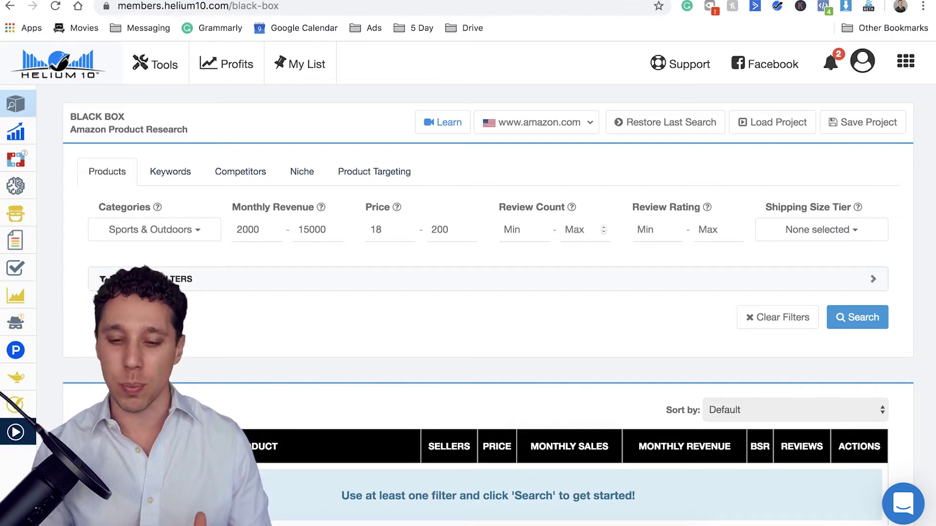
type("200")
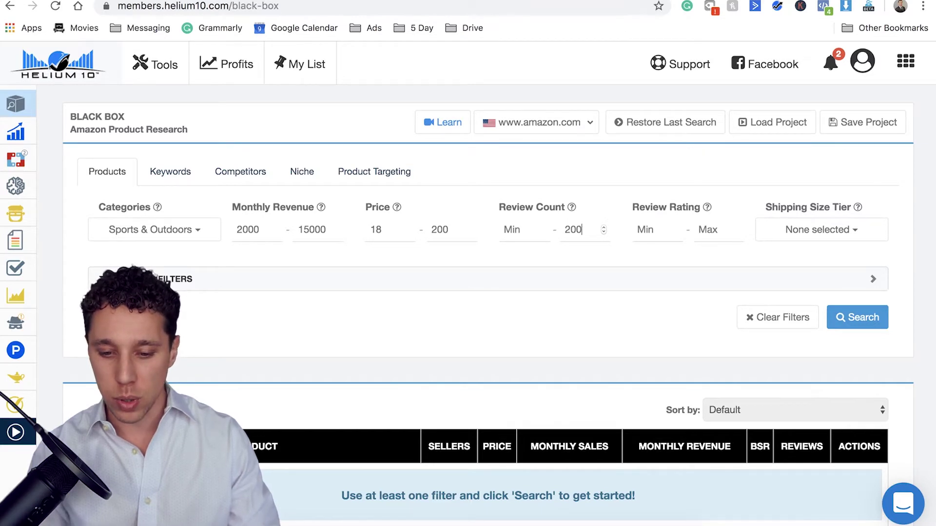
left_click(708, 230)
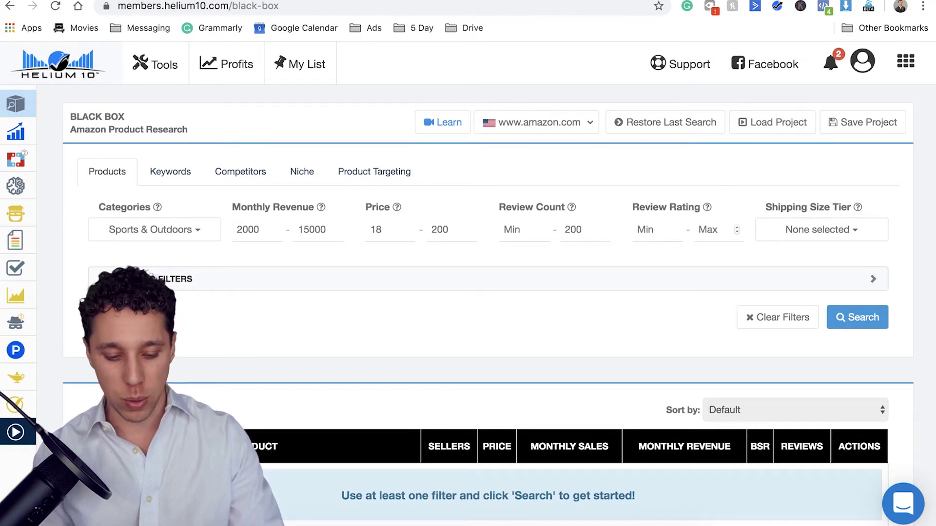
type("3")
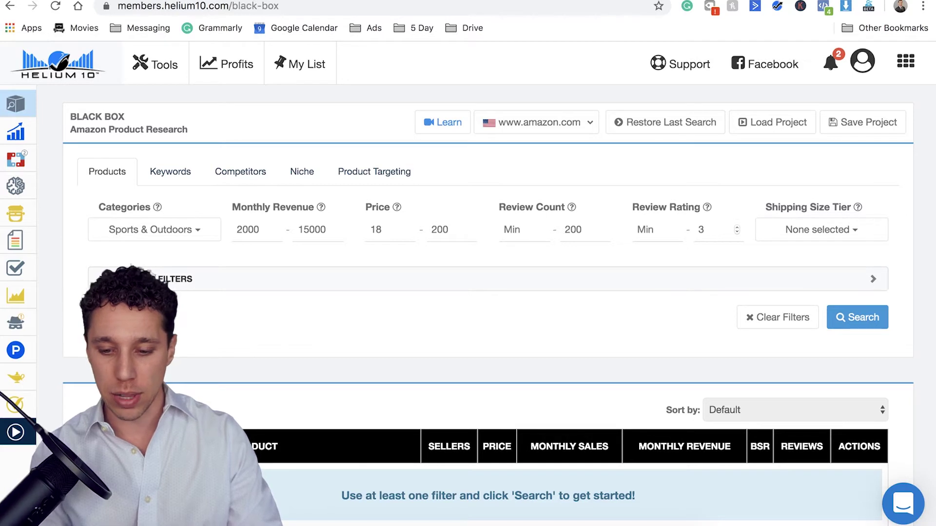
Step: Include the Small Standard-Size, Large Standard-Size and Small Oversize shipping size tiers in the filter
left_click(821, 230)
left_click(825, 267)
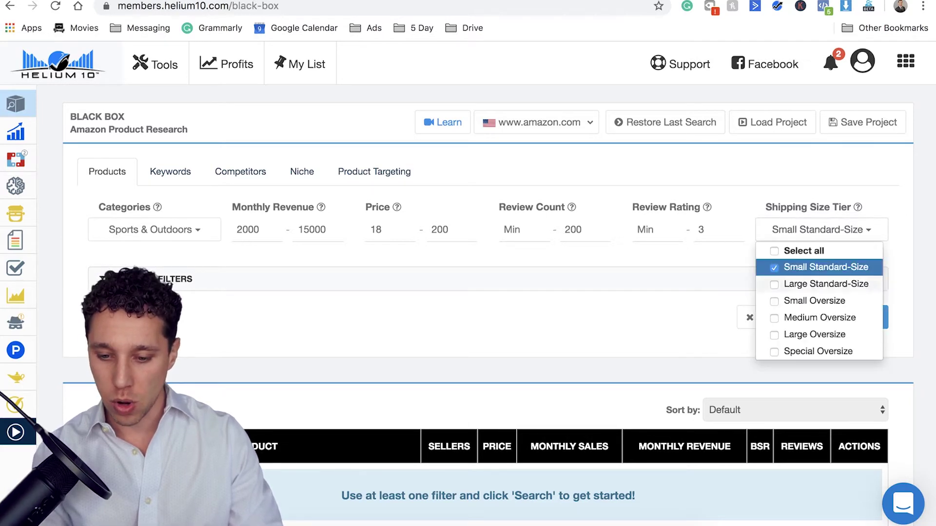
left_click(826, 284)
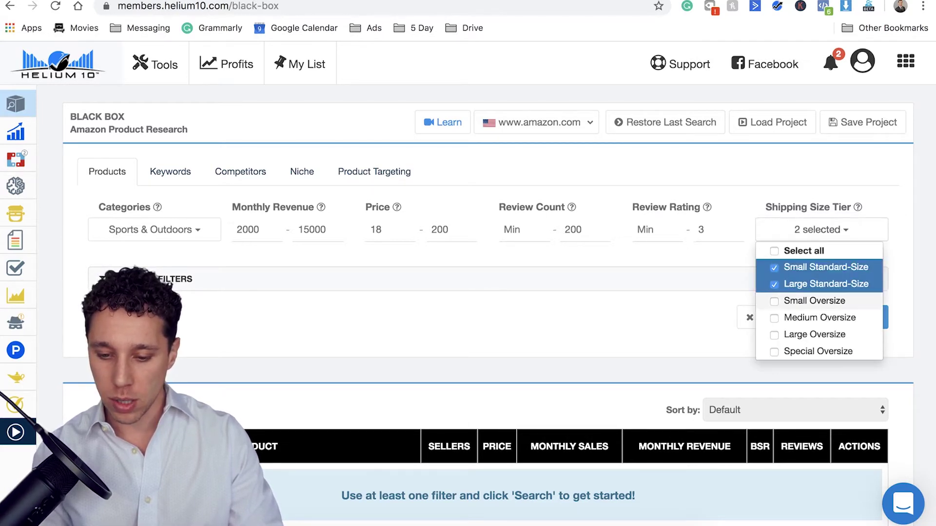
left_click(815, 301)
left_click(814, 301)
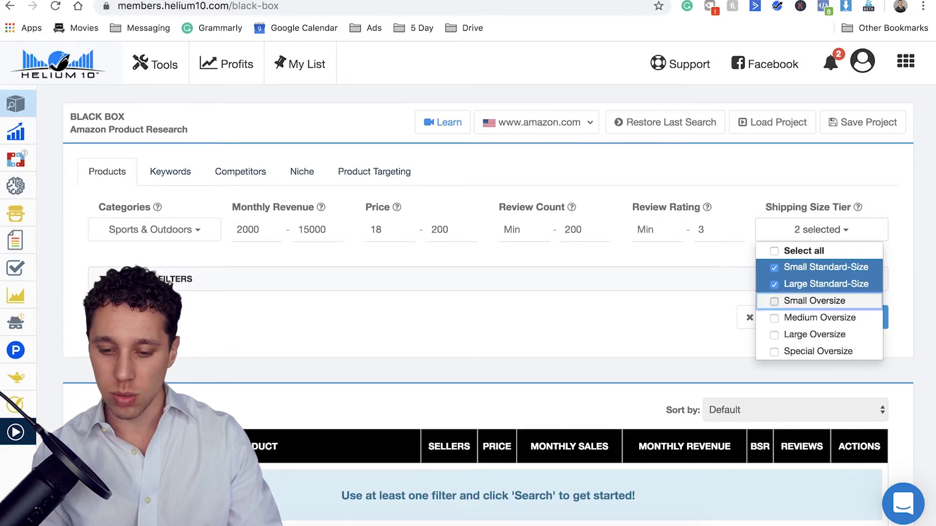
left_click(815, 300)
Step: Expand the advanced filters and set the minimum Sales Year Over Year to 20 percent
left_click(487, 279)
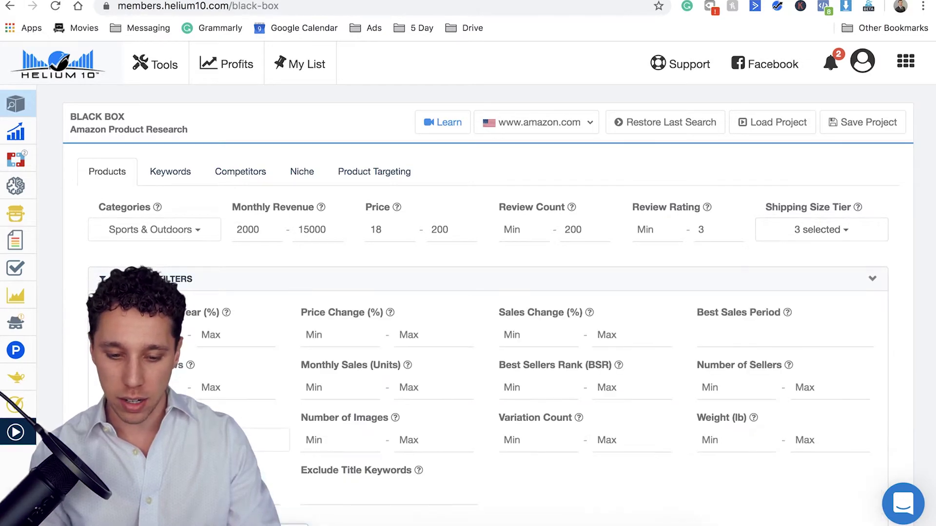
scroll(487, 282, "down", 2)
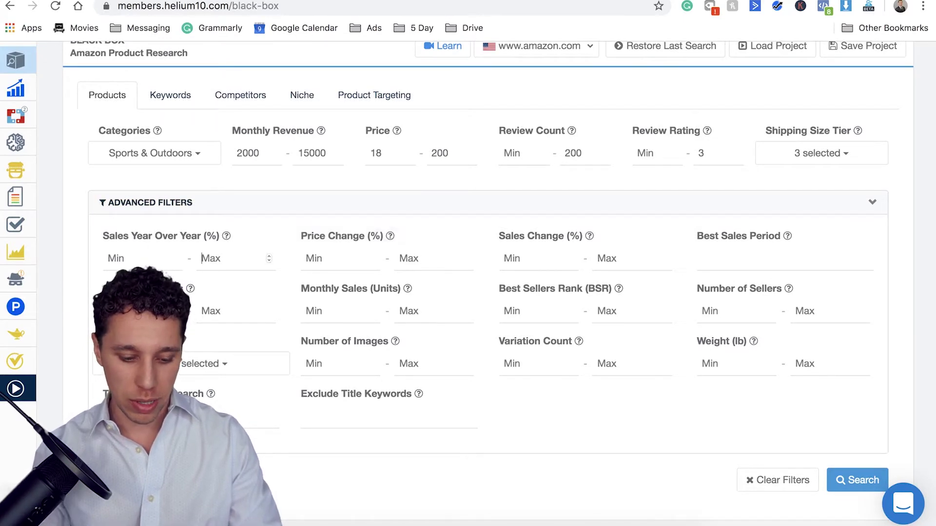
type("25")
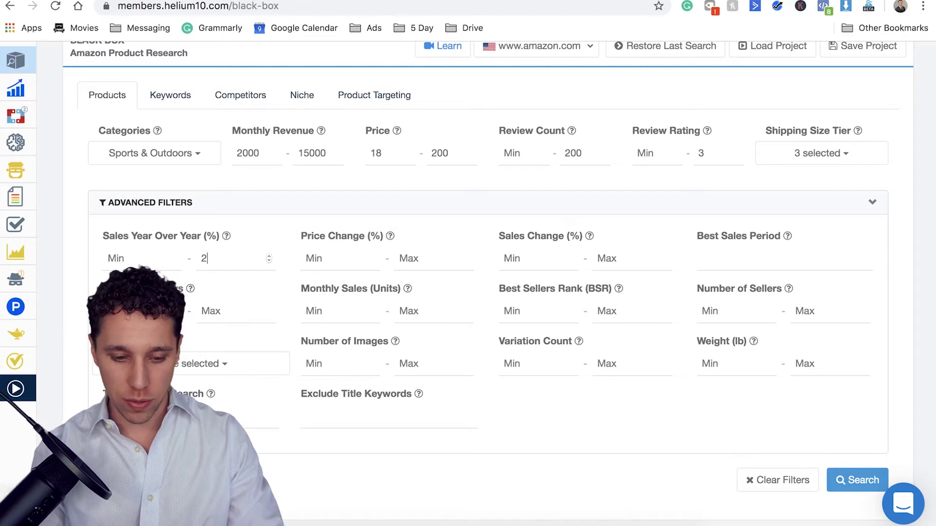
key("BackSpace")
key("BackSpace")
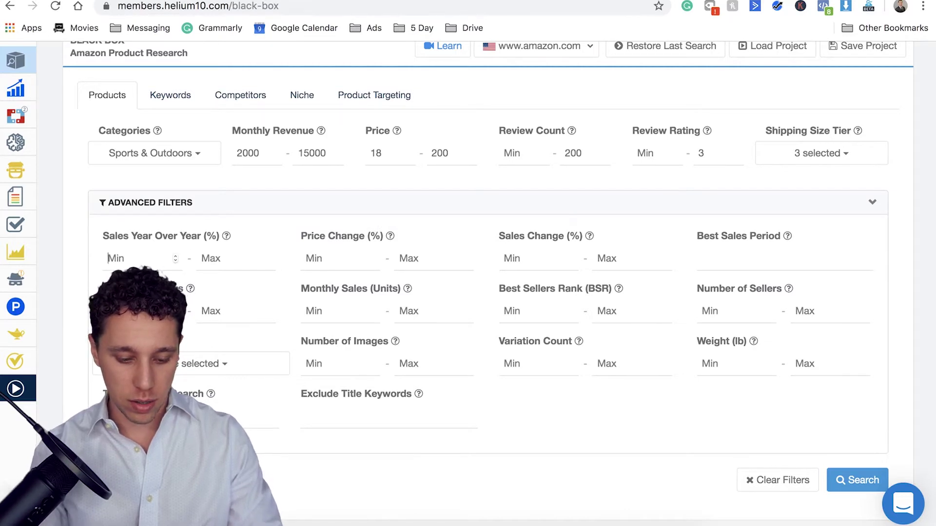
key("Tab")
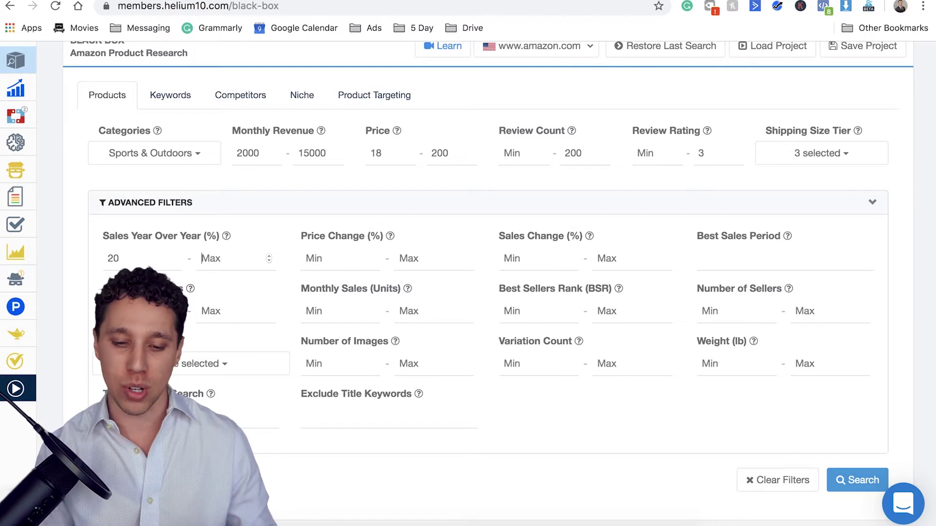
Step: Check the Best Sales Period month options, leave them unset, and set the maximum Monthly Sales to 1500 units
left_click(752, 259)
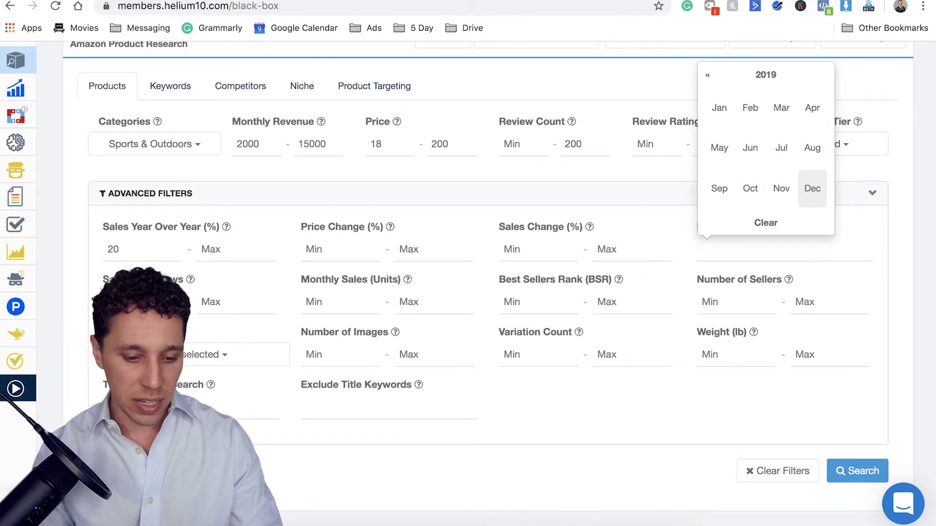
mouse_move(190, 279)
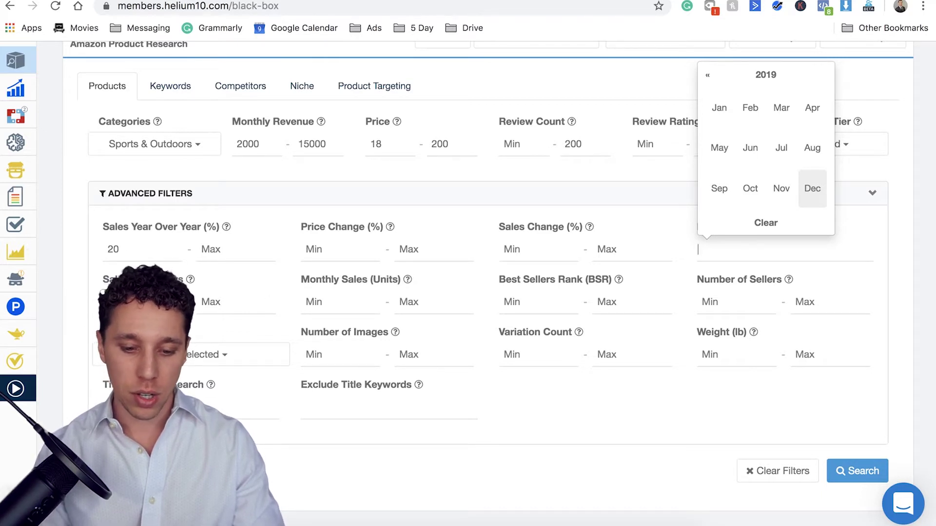
left_click(429, 303)
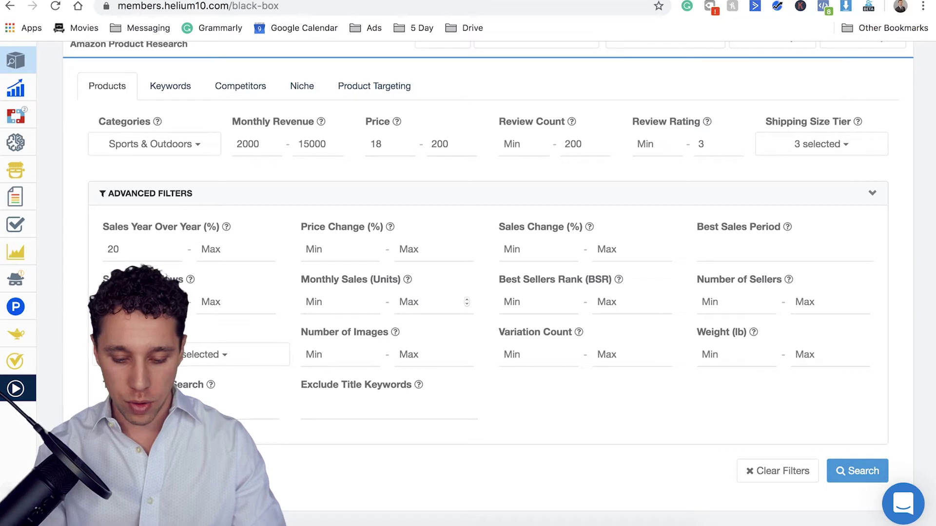
type("1000")
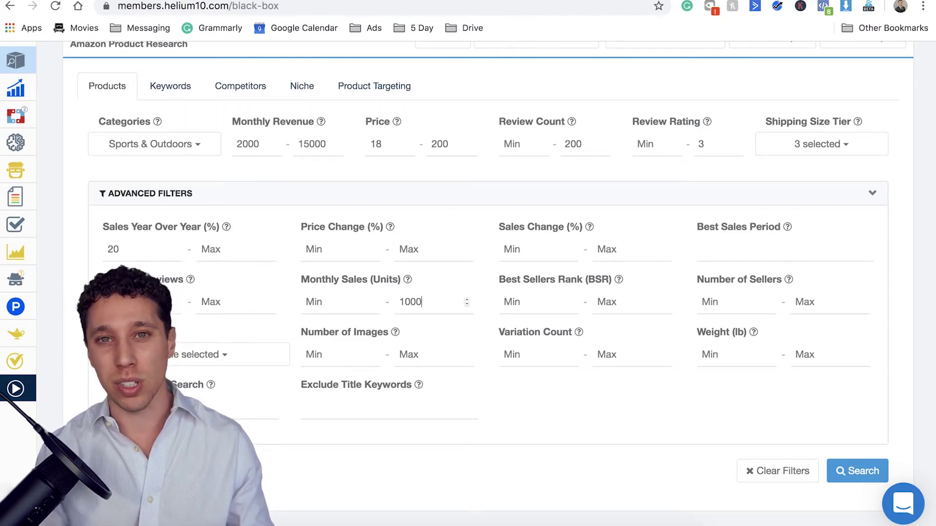
key("BackSpace")
type("5")
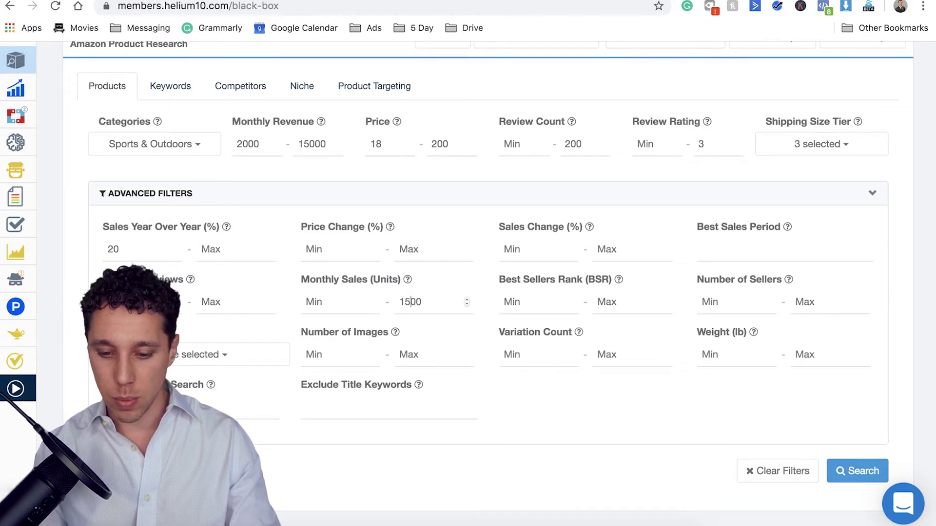
Step: Set the maximum Number of Sellers to 2 and choose FBM as the fulfillment type
left_click(812, 302)
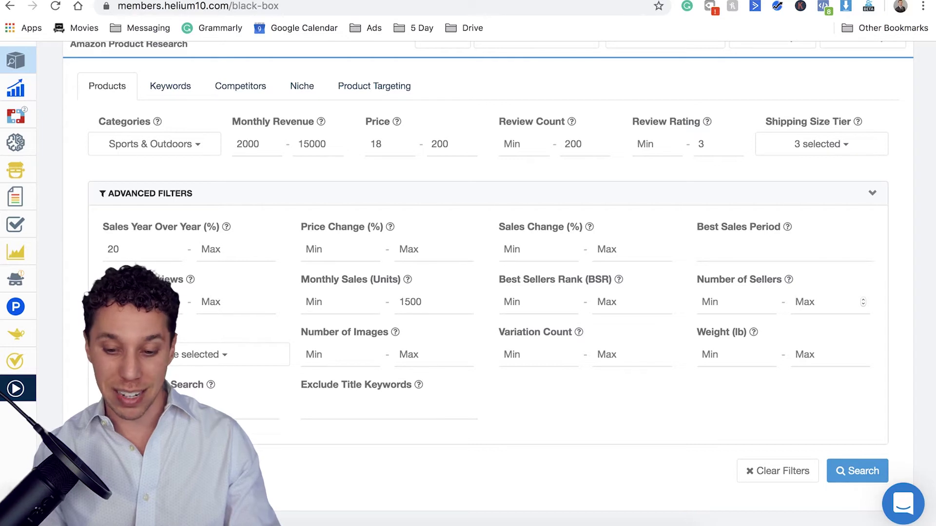
type("2")
left_click(160, 355)
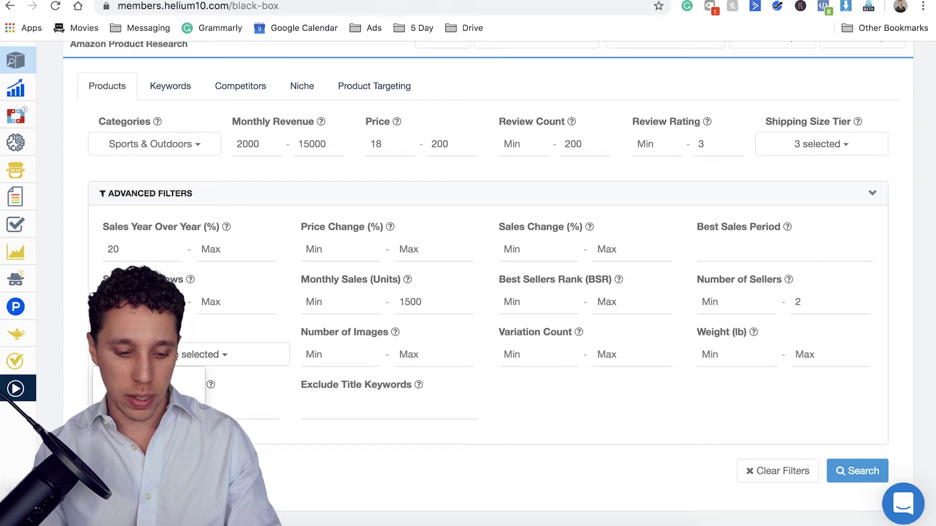
left_click(127, 409)
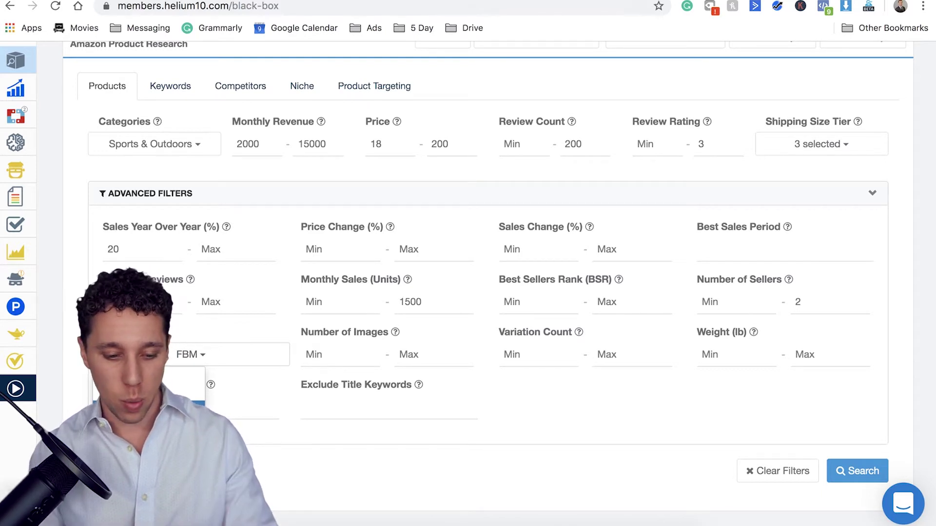
Step: Set the maximum Number of Images to 3, Variation Count to 5 and Weight to 10 lb, and run the product search
left_click(373, 354)
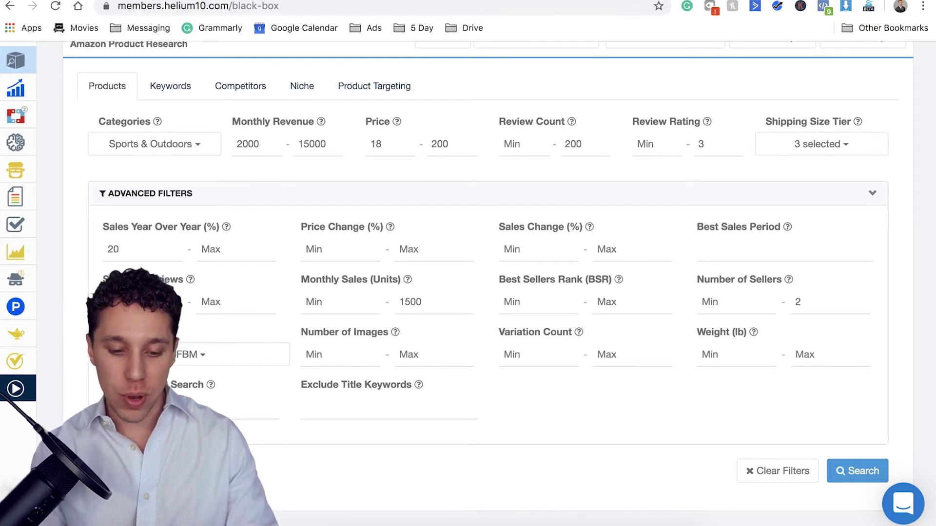
mouse_move(395, 332)
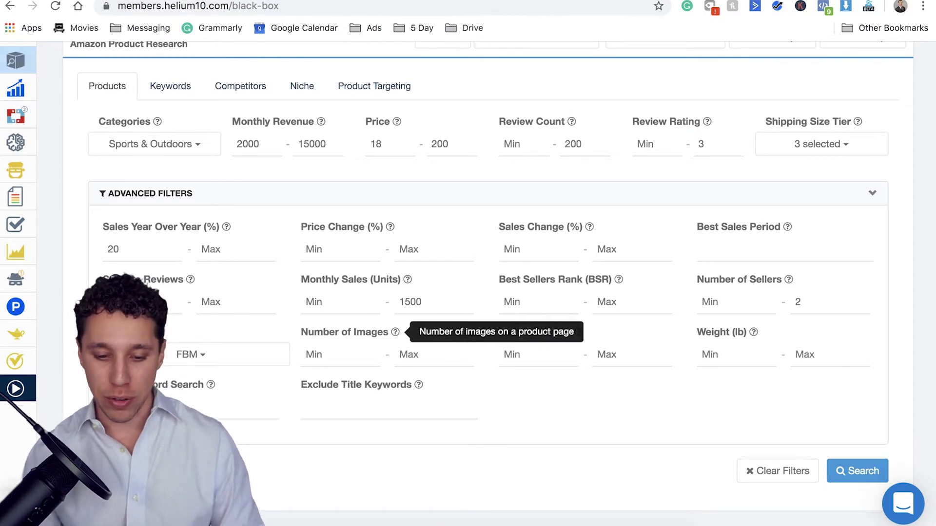
left_click(409, 354)
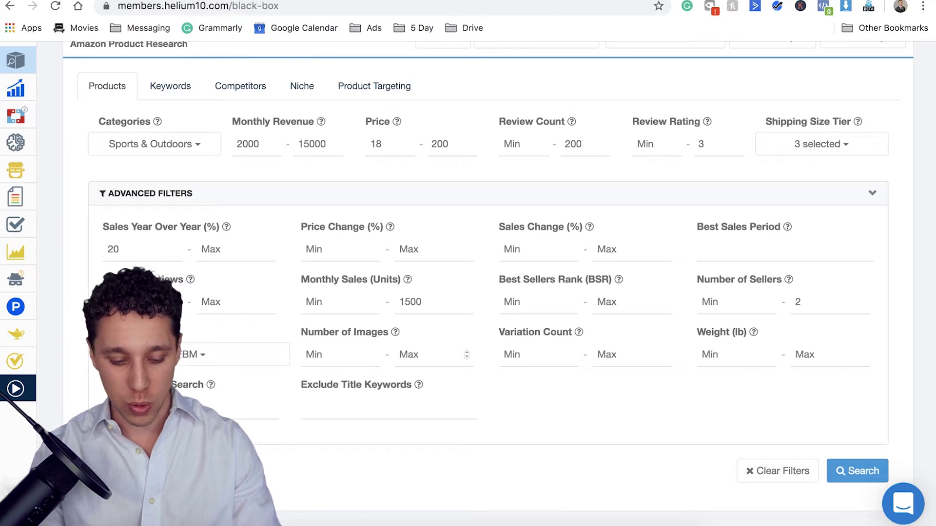
type("3")
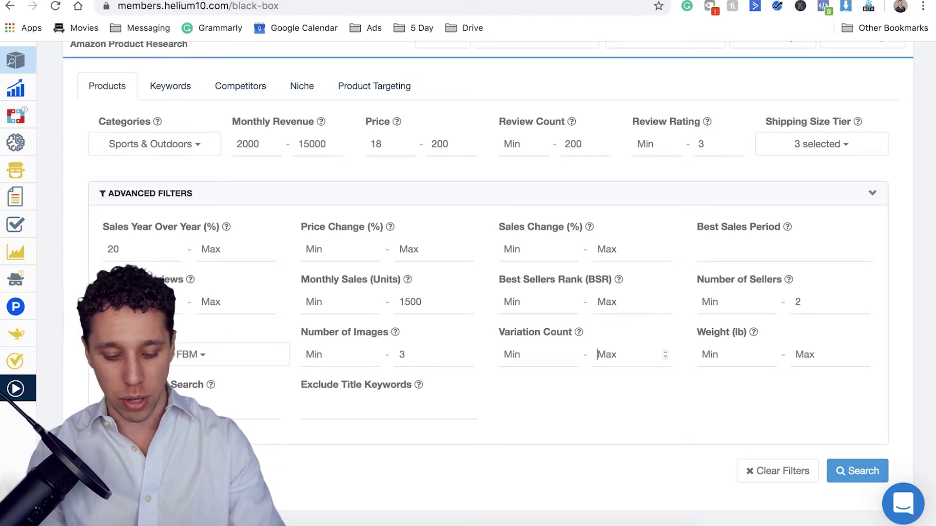
type("5")
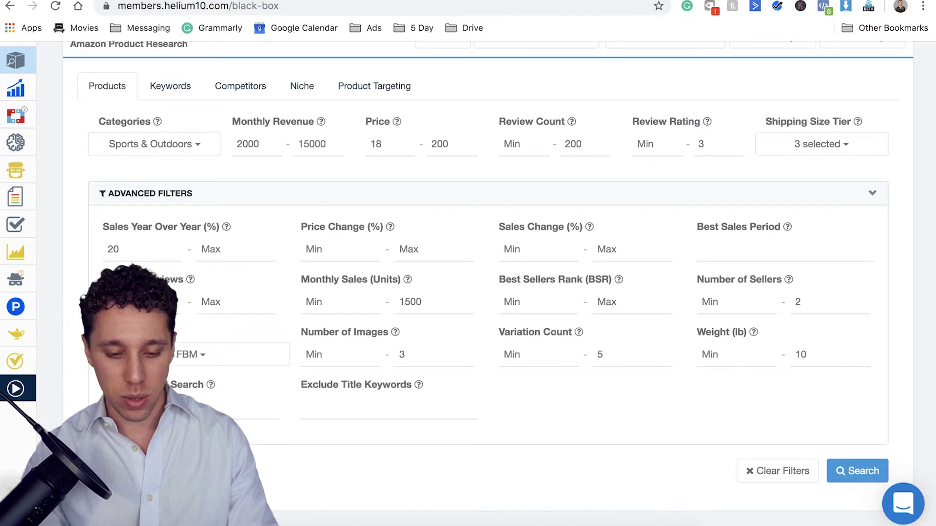
key("Return")
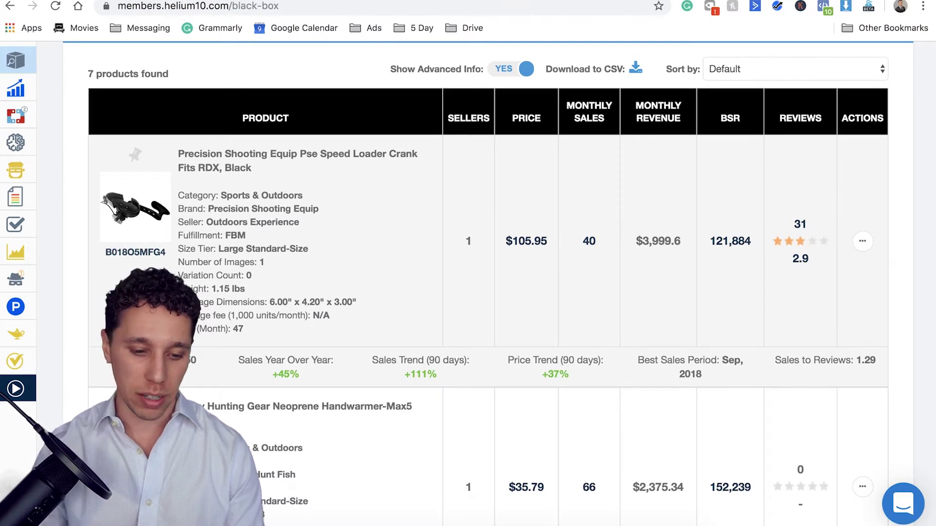
Step: Open the Amazon listing of the PSE Speed Loader Crank and view its price and sales-rank history for 90 days, 1 year and all time
left_click(135, 252)
scroll(135, 252, "down", 1)
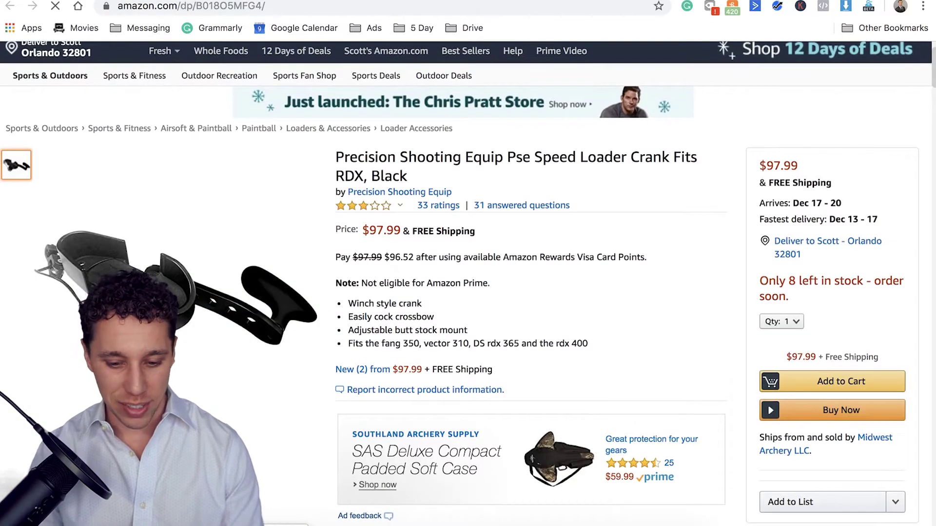
scroll(468, 283, "down", 8)
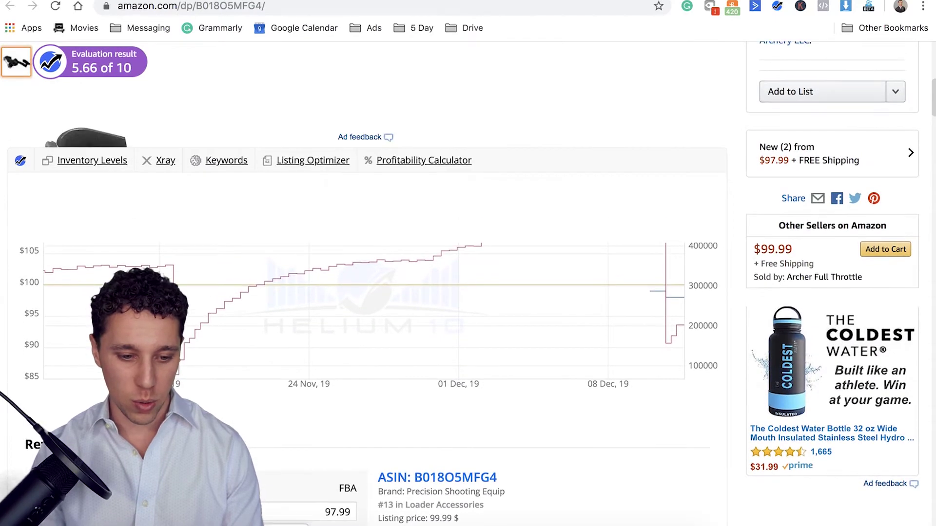
left_click(391, 187)
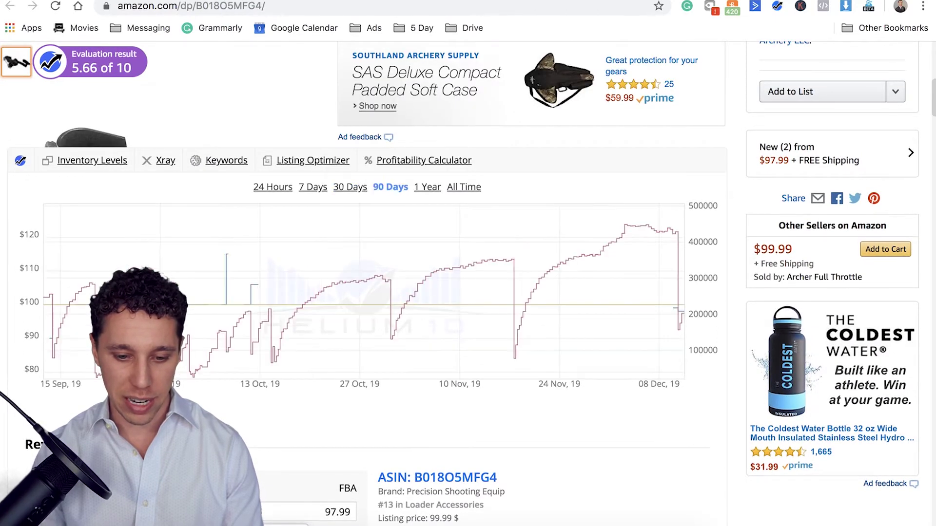
left_click(427, 187)
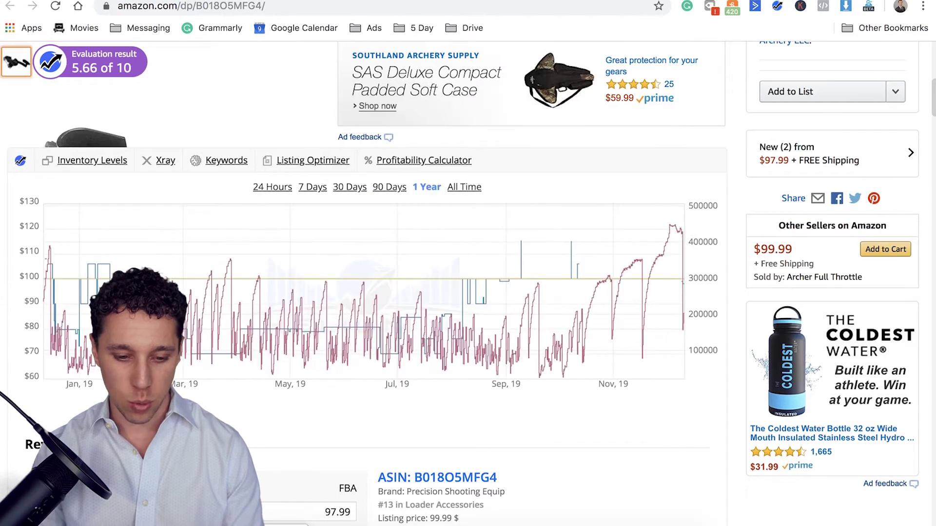
mouse_move(475, 283)
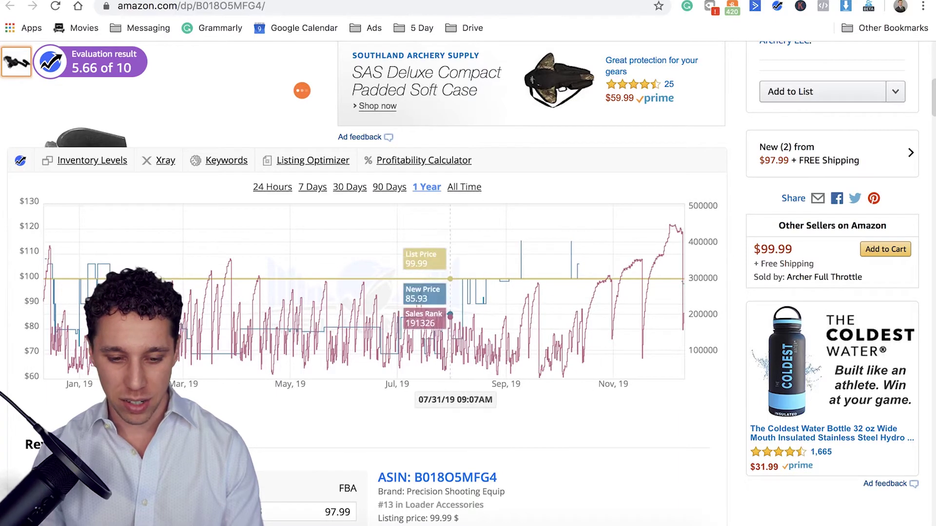
left_click(464, 187)
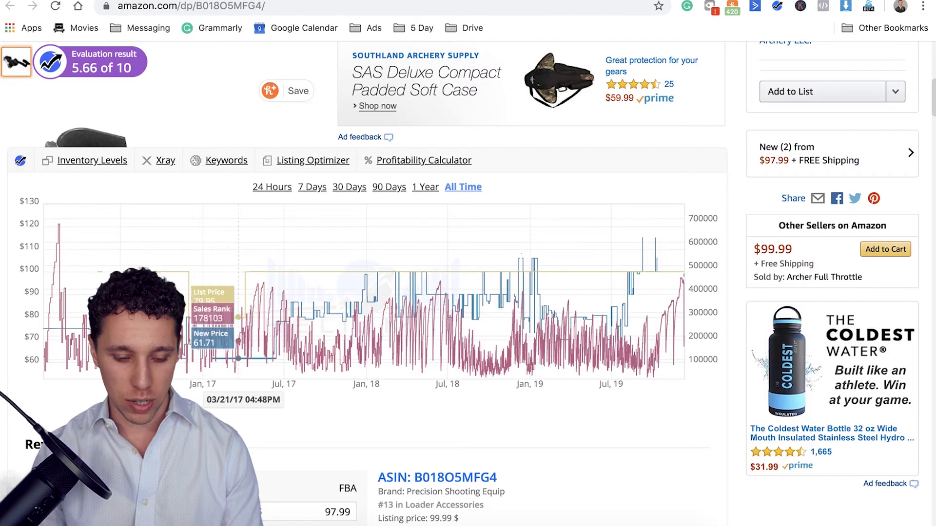
Step: Run Xray on the crank listing and compare its sales, revenue and BSR figures with the Black Box result
left_click(165, 160)
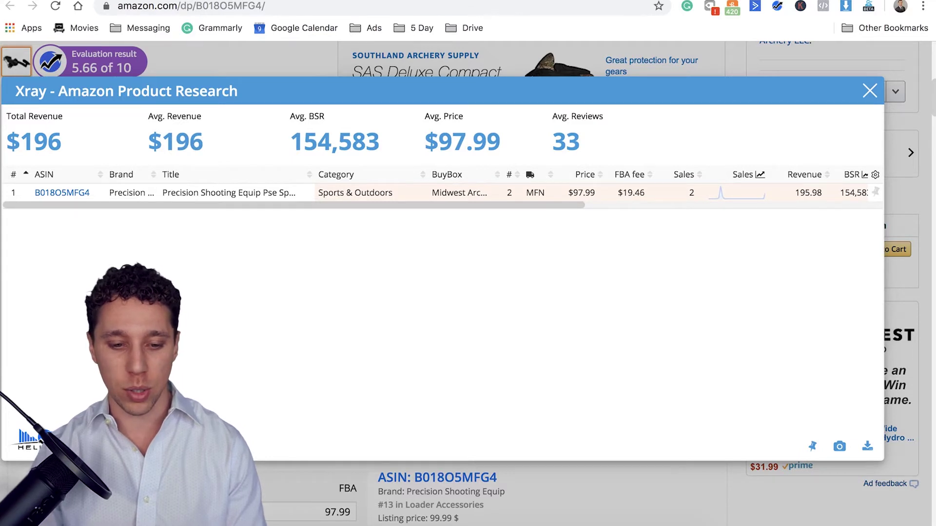
left_click_drag(291, 142, 365, 145)
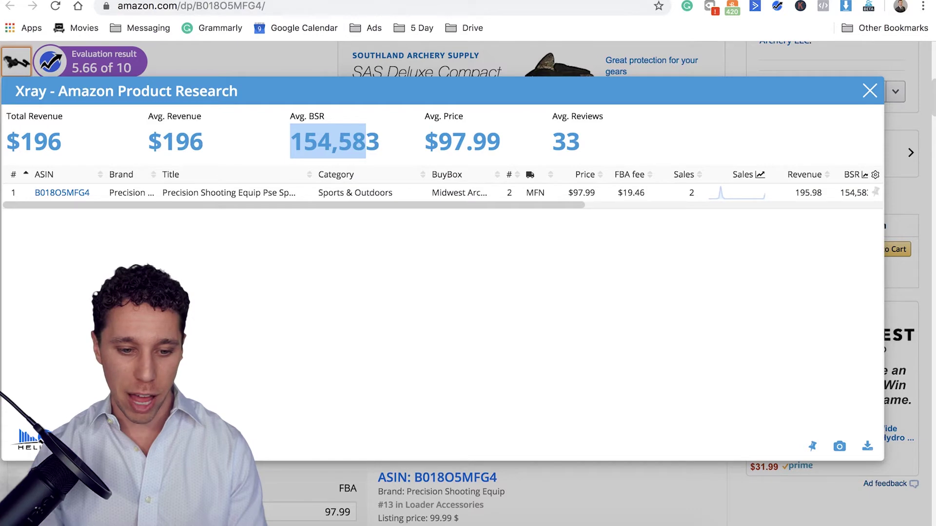
key("ctrl+shift+Tab")
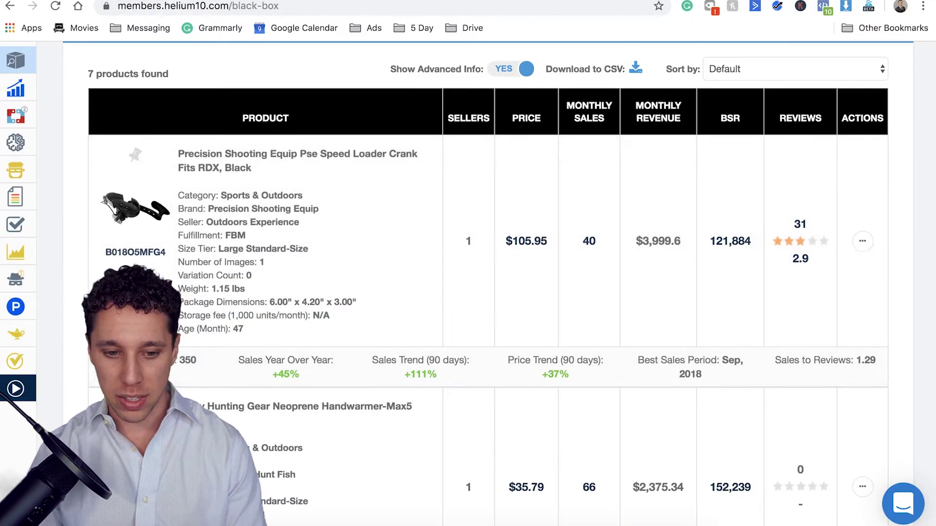
key("ctrl+shift+Tab")
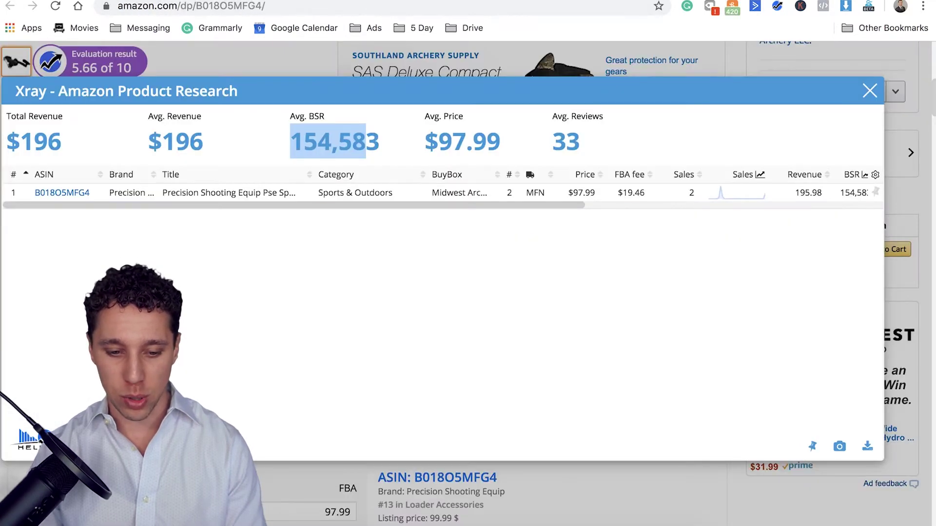
scroll(358, 192, "right", 3)
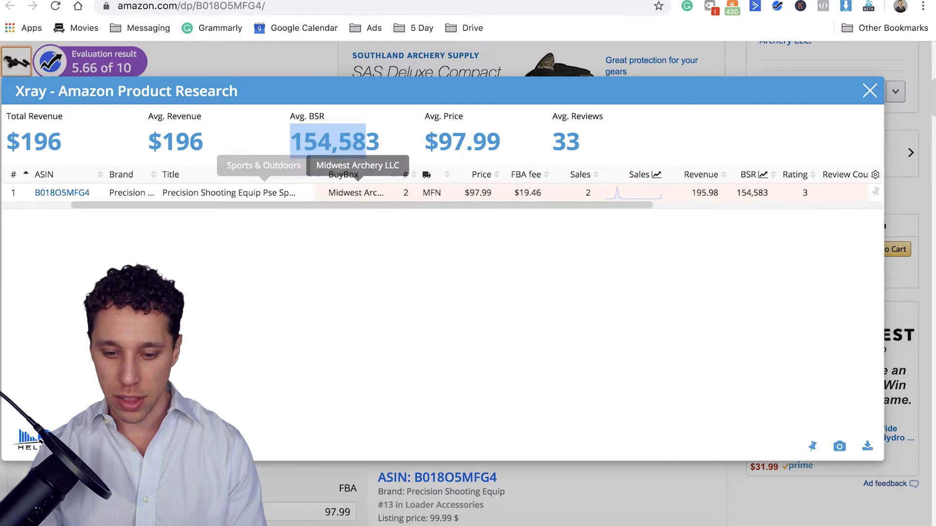
scroll(358, 193, "right", 4)
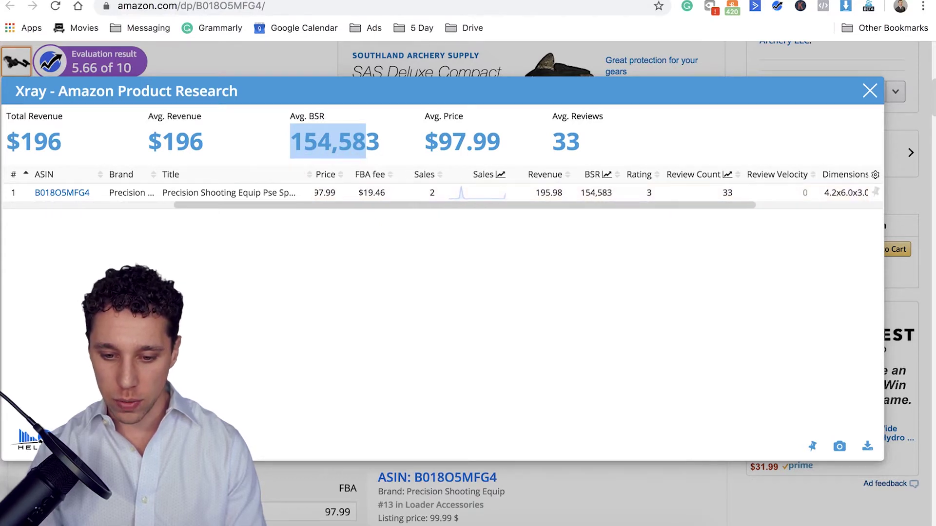
Step: Examine the product's review count and rating history over 90 days, 1 year and all time, and close Xray
left_click(727, 193)
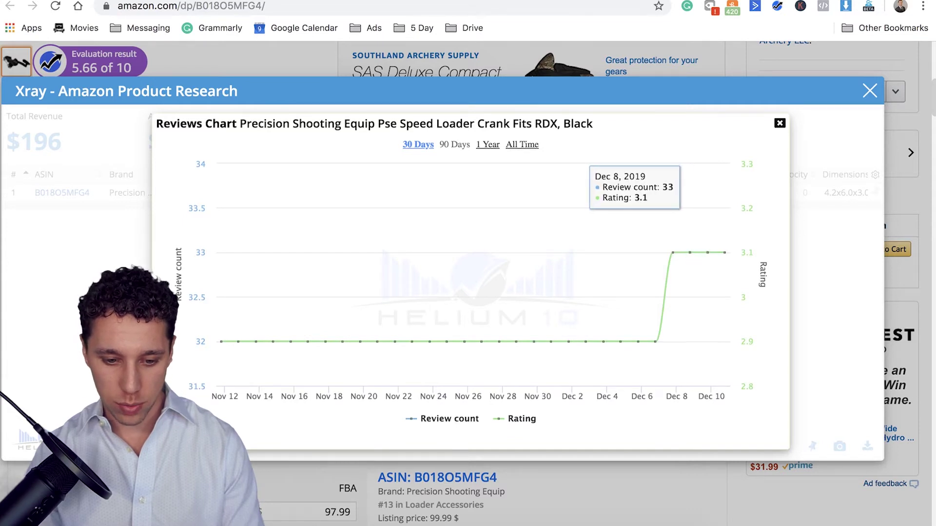
left_click(454, 145)
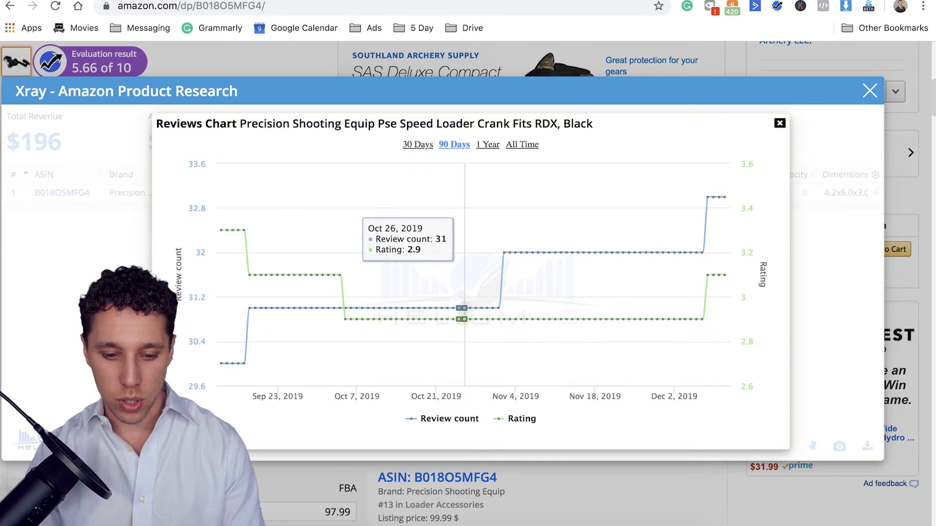
left_click(488, 144)
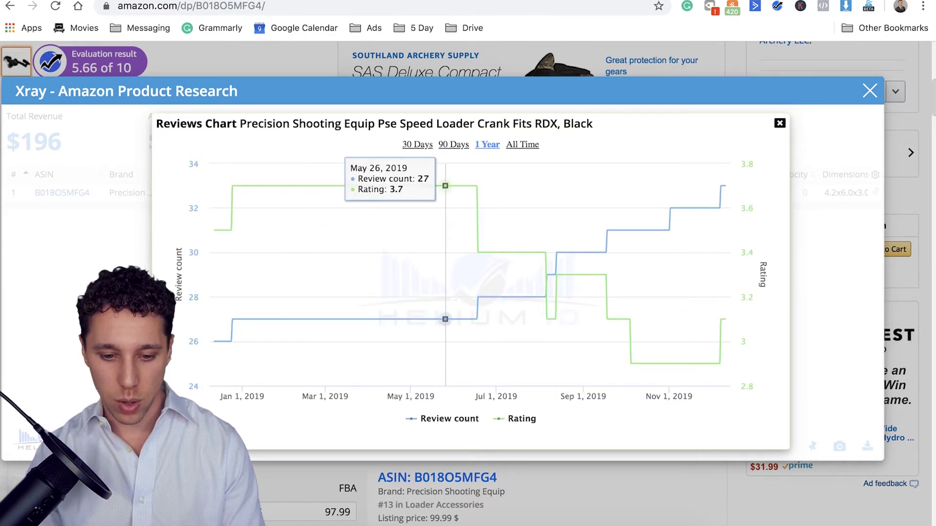
left_click(522, 144)
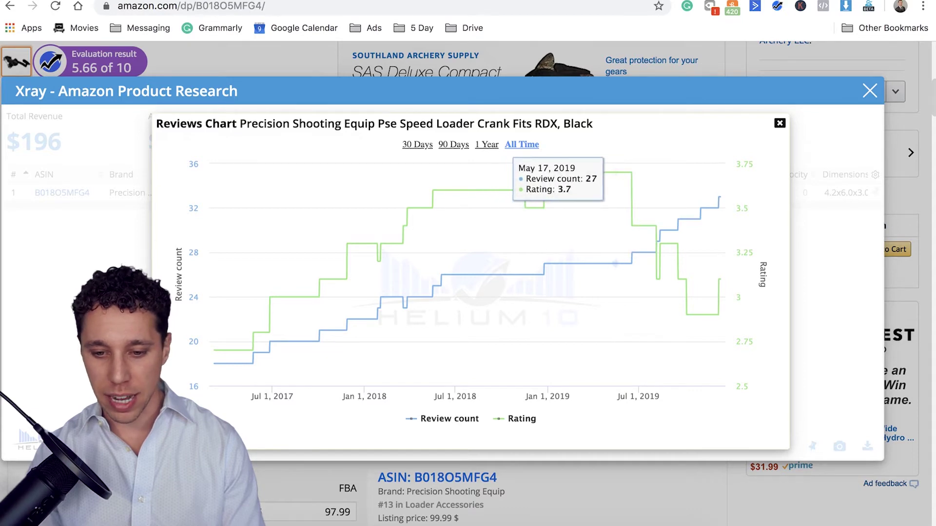
left_click(870, 91)
Step: Recheck the crank's Xray figures and close the Xray window
scroll(463, 282, "down", 2)
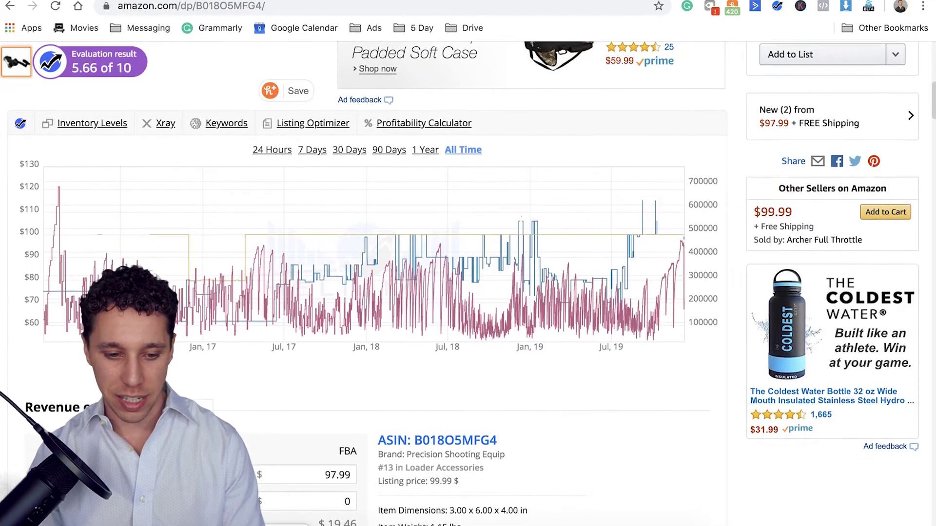
left_click(165, 123)
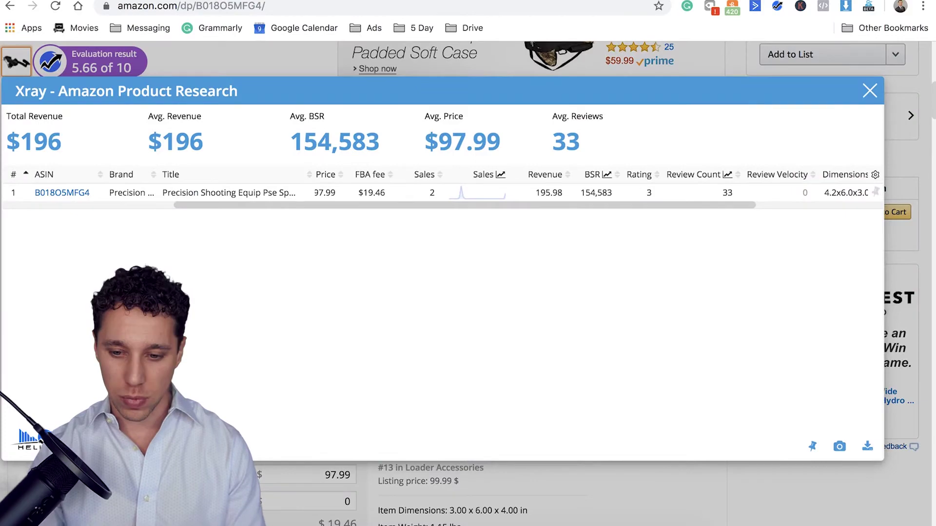
left_click(869, 90)
Step: Look through the crank listing's product details, related products and customer reviews, and close the listing to return to the Black Box results
scroll(458, 268, "down", 3)
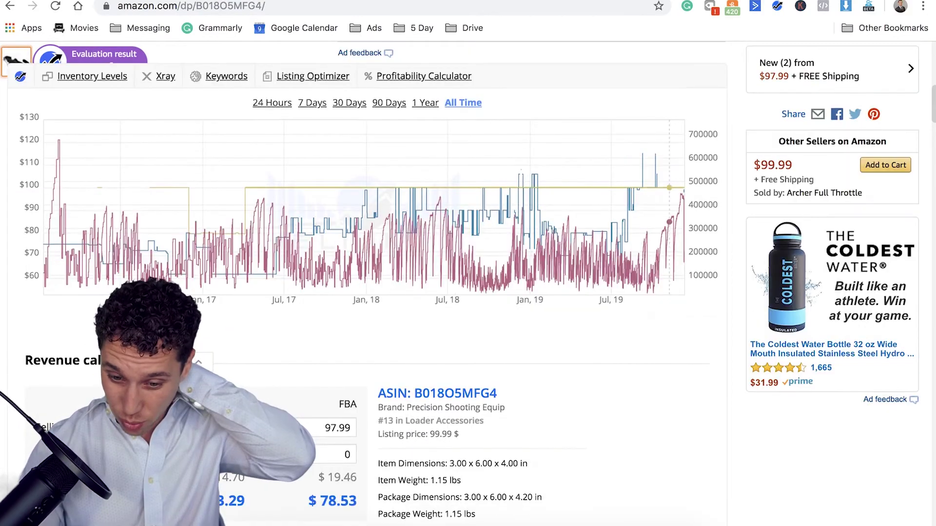
scroll(468, 195, "down", 2)
scroll(468, 219, "down", 15)
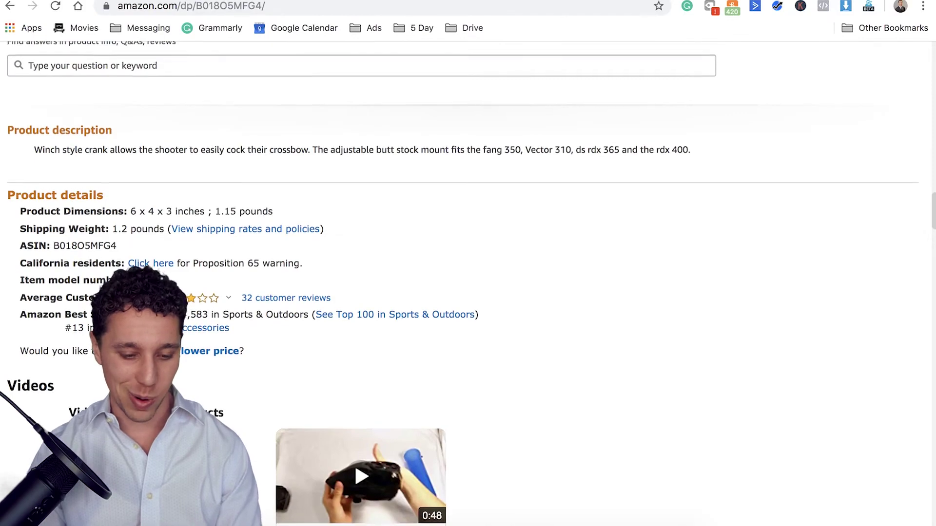
scroll(468, 283, "down", 5)
scroll(361, 254, "down", 3)
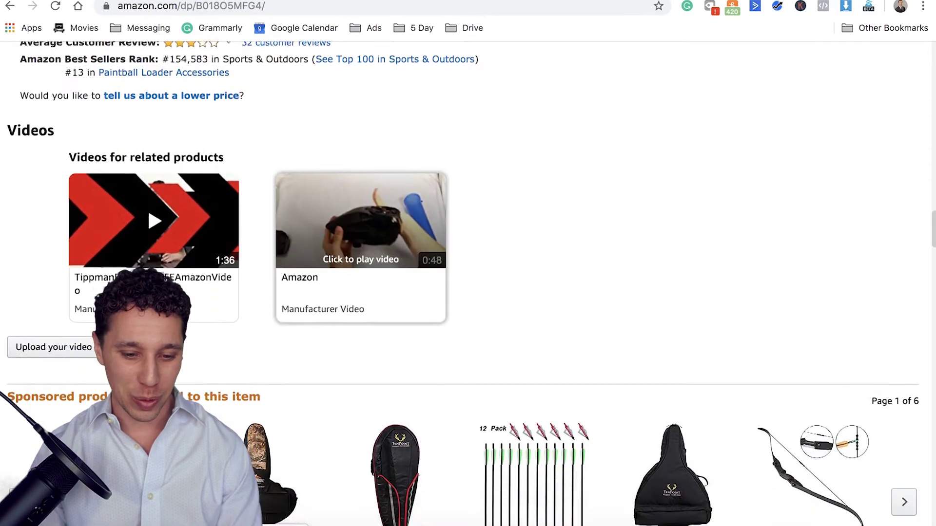
scroll(360, 146, "down", 15)
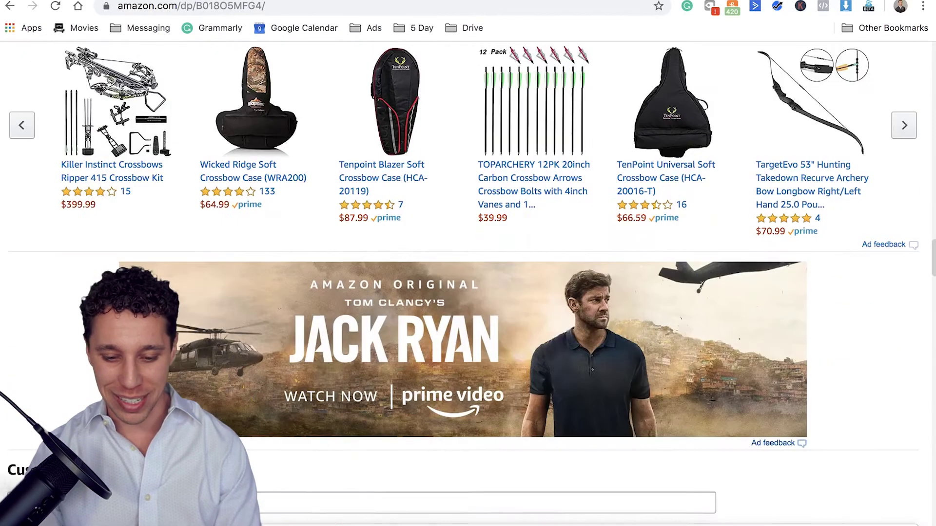
scroll(468, 283, "down", 1)
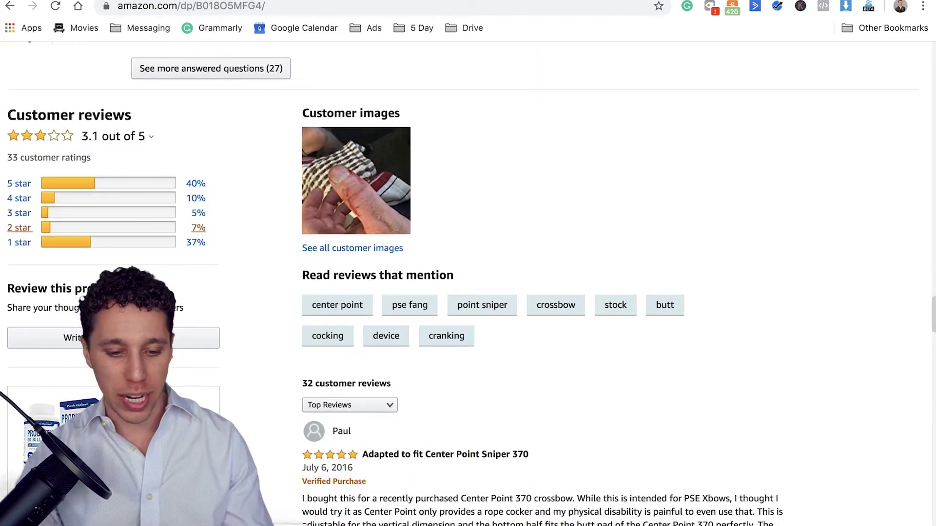
scroll(468, 282, "up", 15)
key("super+w")
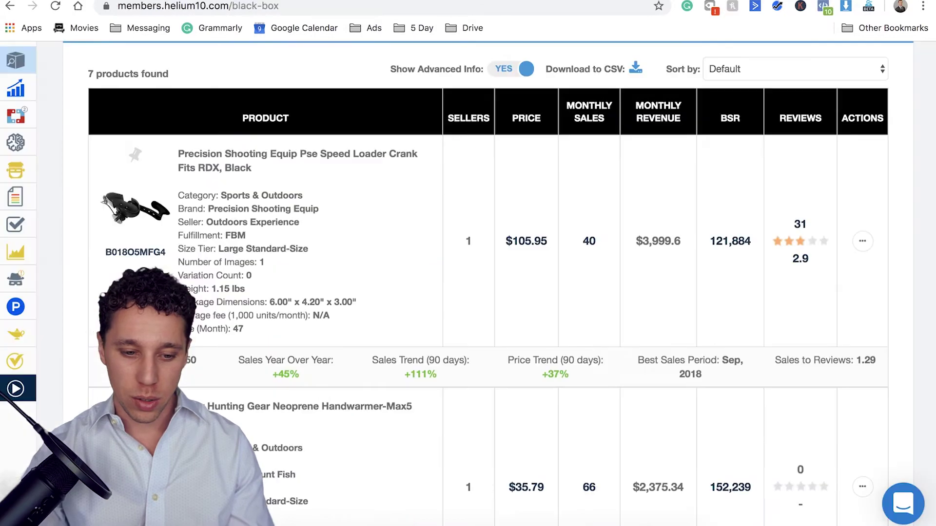
Step: Review the remaining products in the Black Box results and return to the search filters
scroll(468, 283, "down", 9)
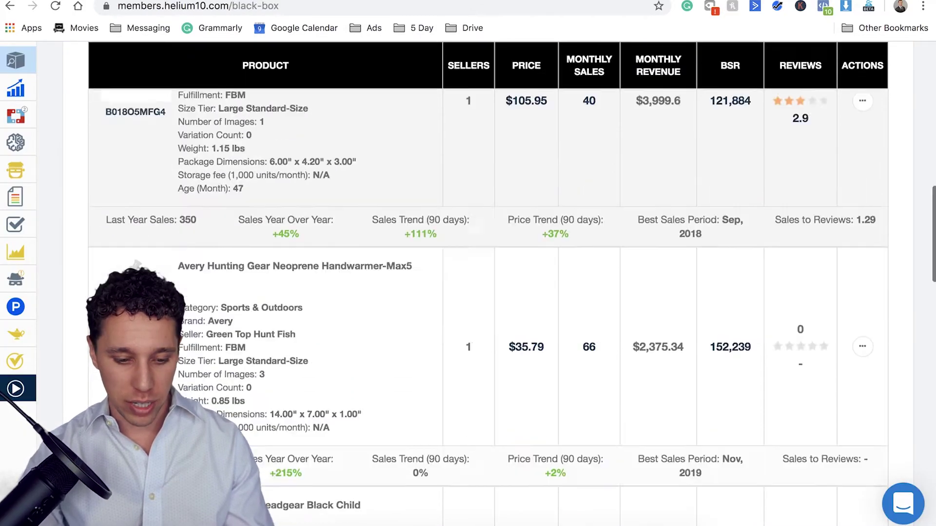
scroll(468, 283, "down", 6)
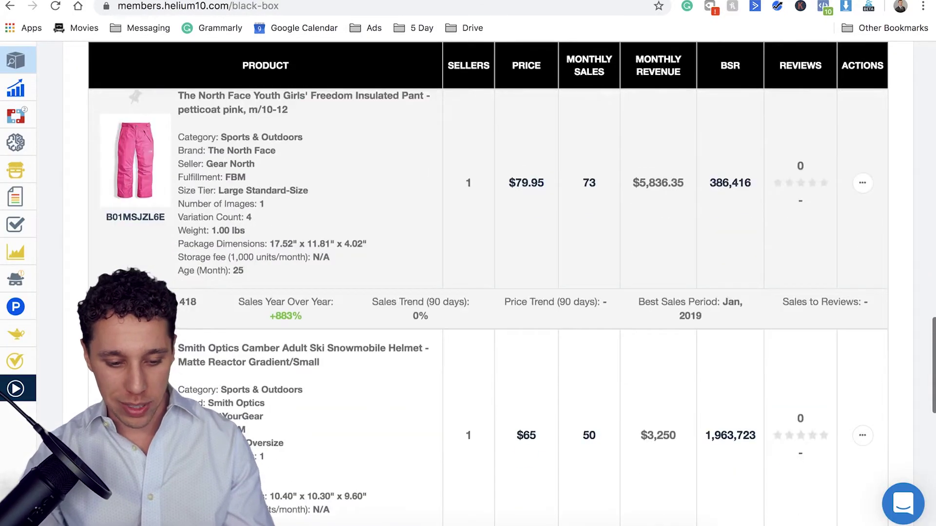
scroll(468, 283, "down", 4)
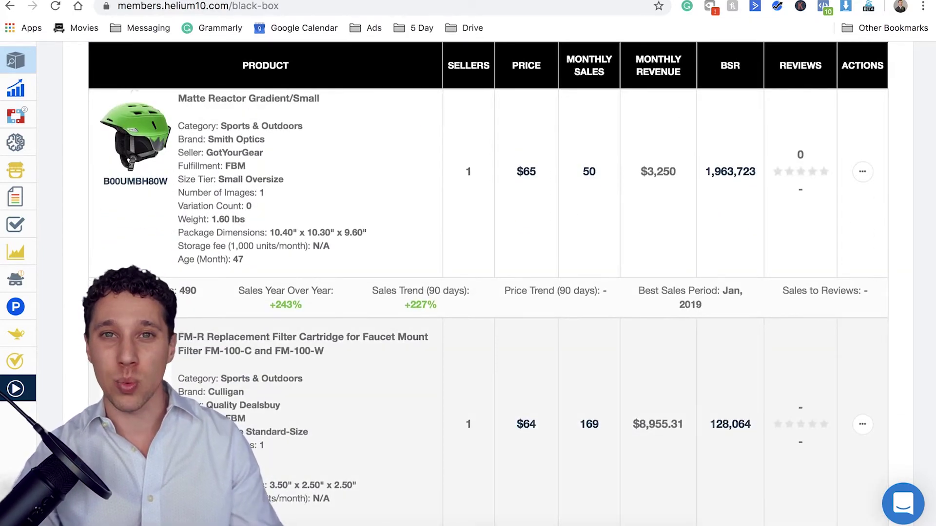
scroll(487, 307, "up", 15)
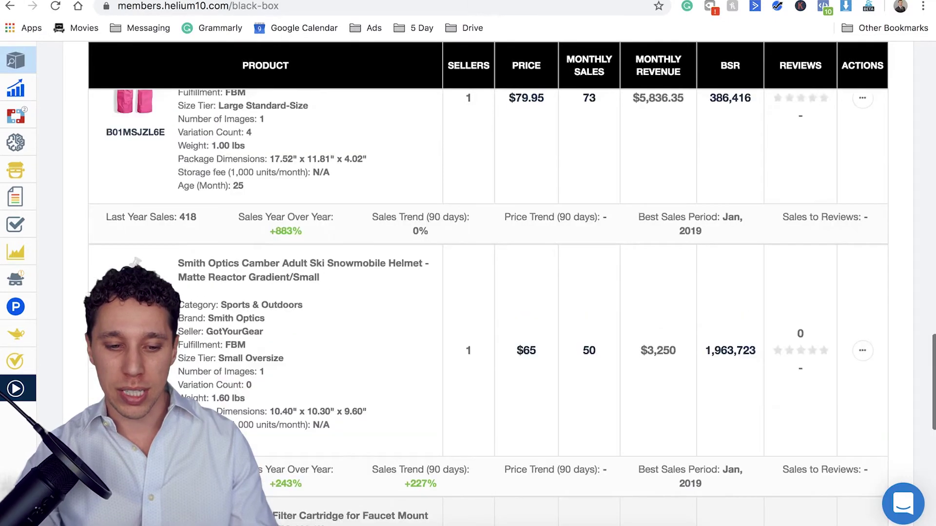
scroll(418, 370, "up", 15)
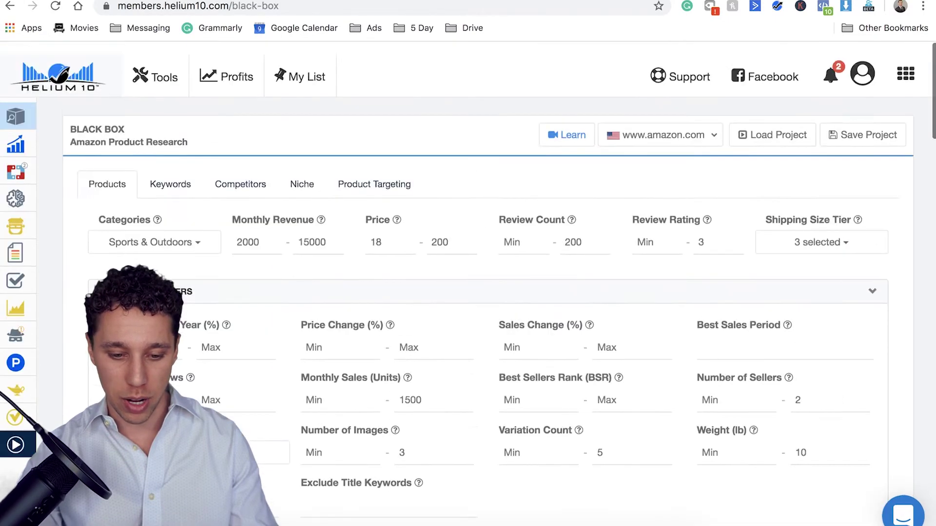
Step: Set the minimum monthly sales to 100 units and the maximum number of sellers to 5
scroll(418, 370, "down", 2)
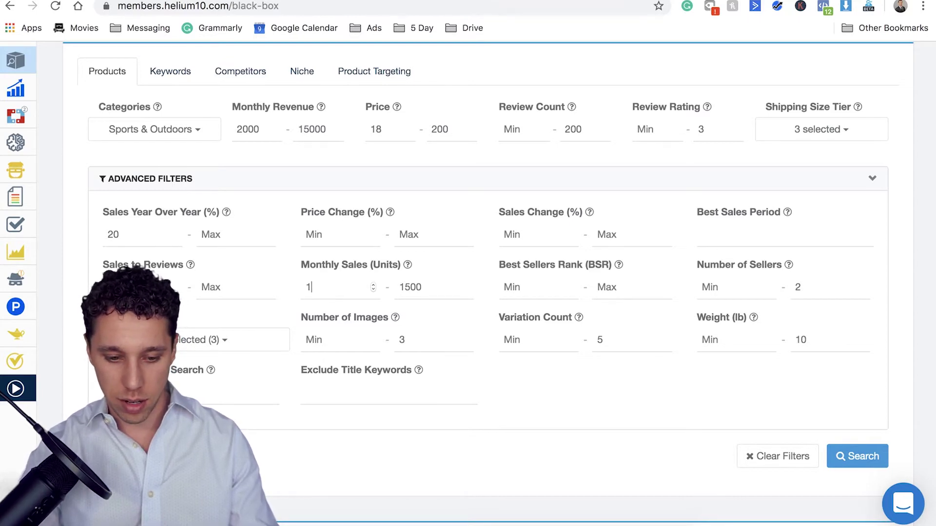
type("00")
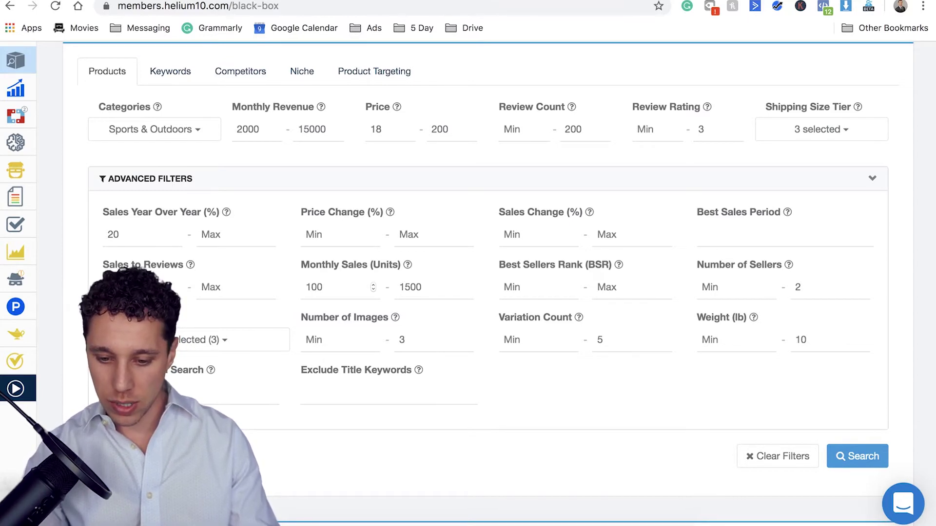
key("BackSpace")
type("5")
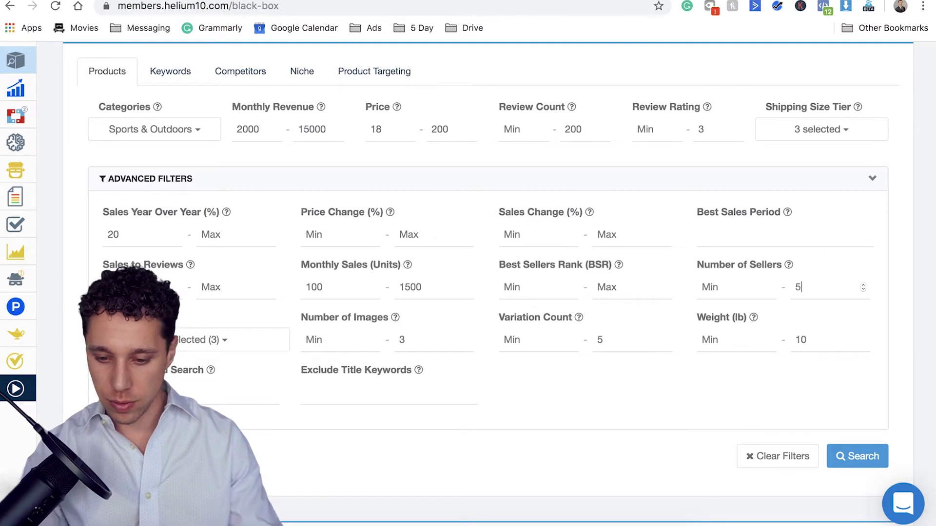
Step: Clear the maximum weight and variation count, raise the maximum number of images to 5, and run the product search
left_click(823, 340)
key("BackSpace")
key("BackSpace")
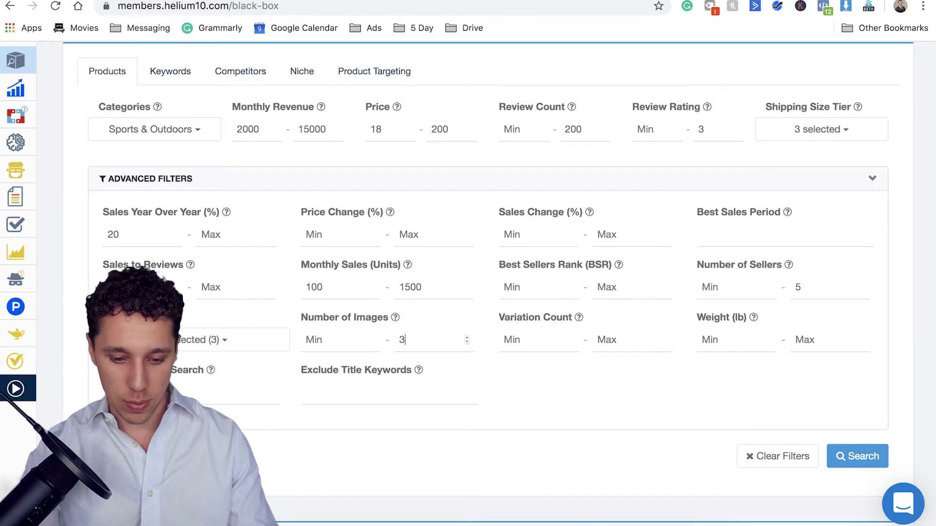
key("BackSpace")
type("5")
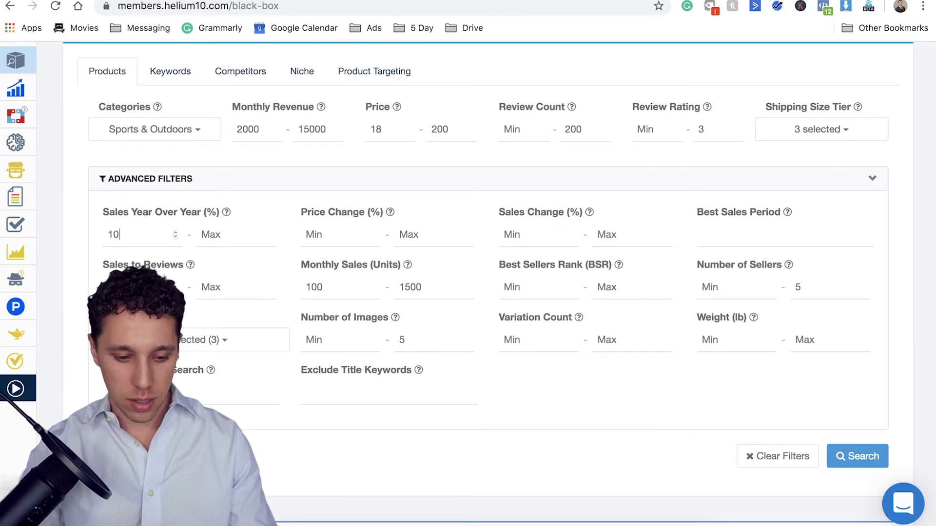
scroll(488, 283, "up", 1)
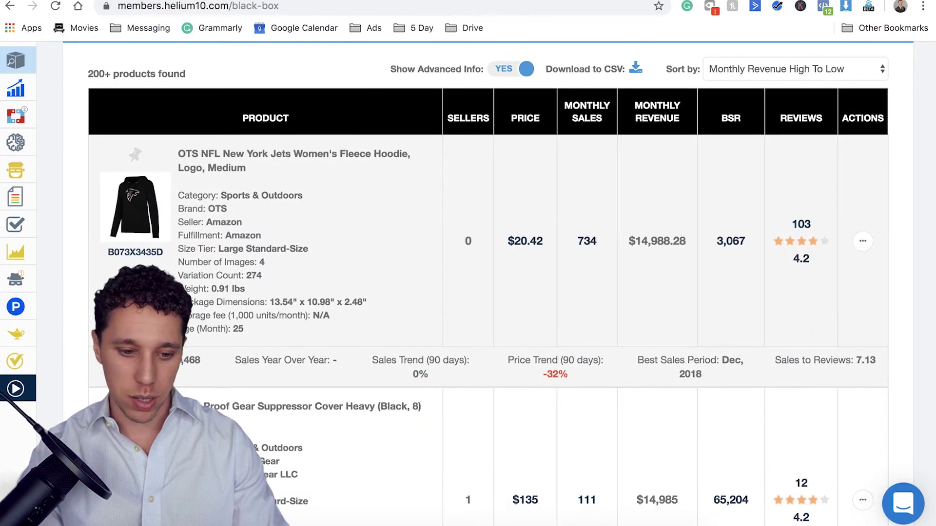
Step: Review the first Black Box results and open the listing of the Burn Proof Gear Suppressor Cover Heavy (Black, 8)
scroll(488, 292, "down", 5)
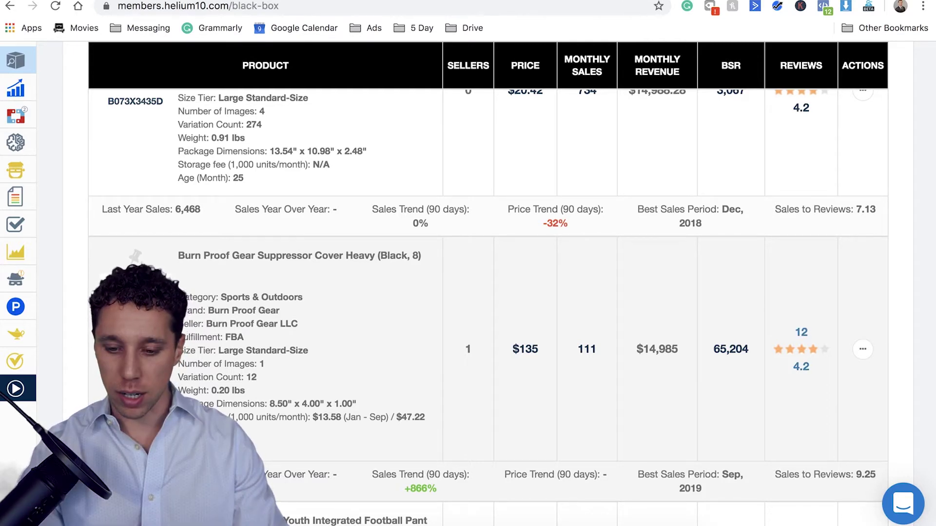
scroll(487, 307, "down", 1)
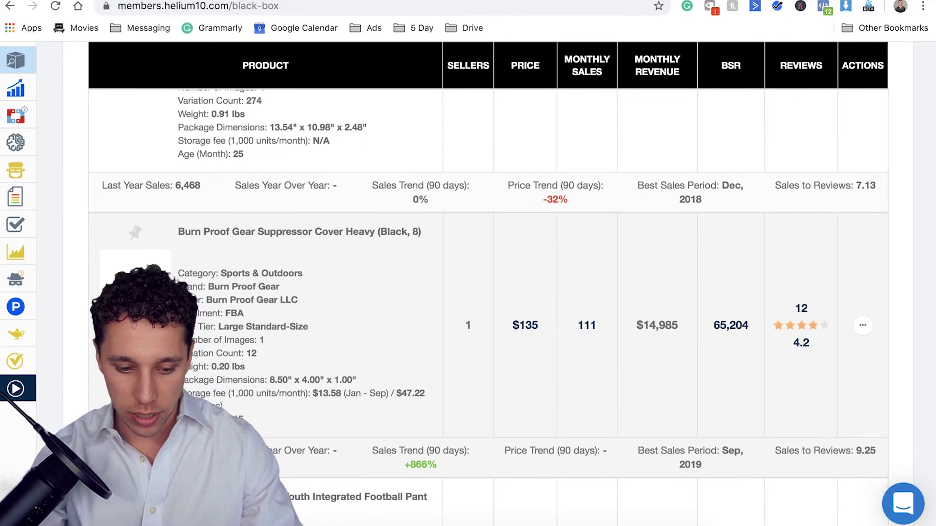
scroll(487, 307, "down", 1)
left_click(141, 280)
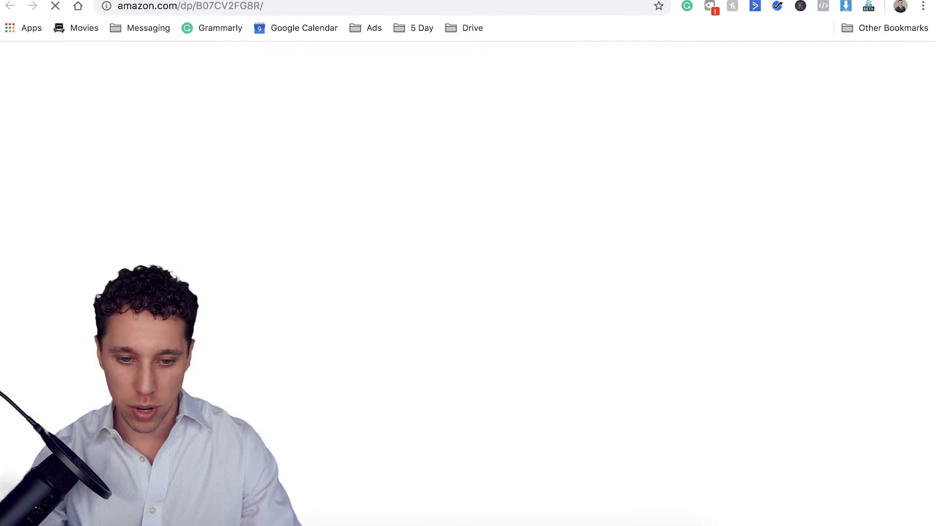
Step: Look through the suppressor cover's product description, product information and customer reviews
scroll(468, 282, "down", 10)
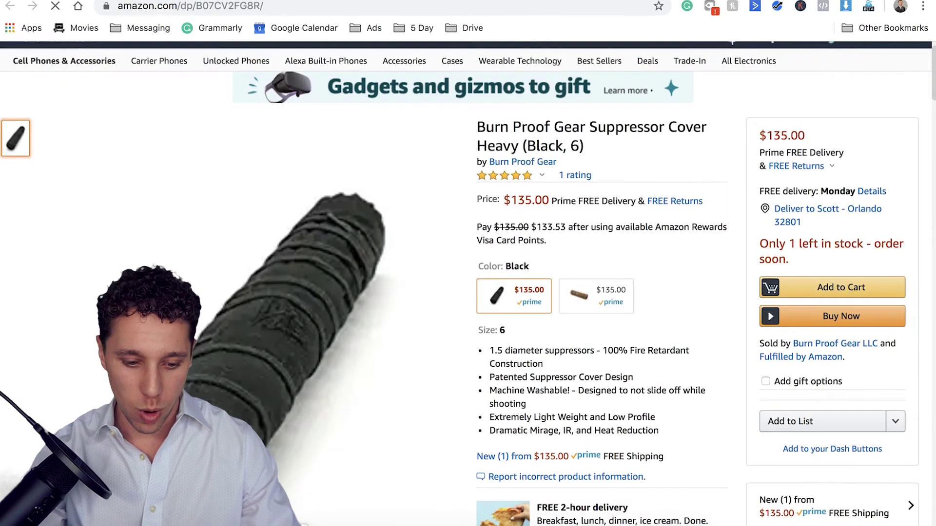
scroll(468, 282, "down", 10)
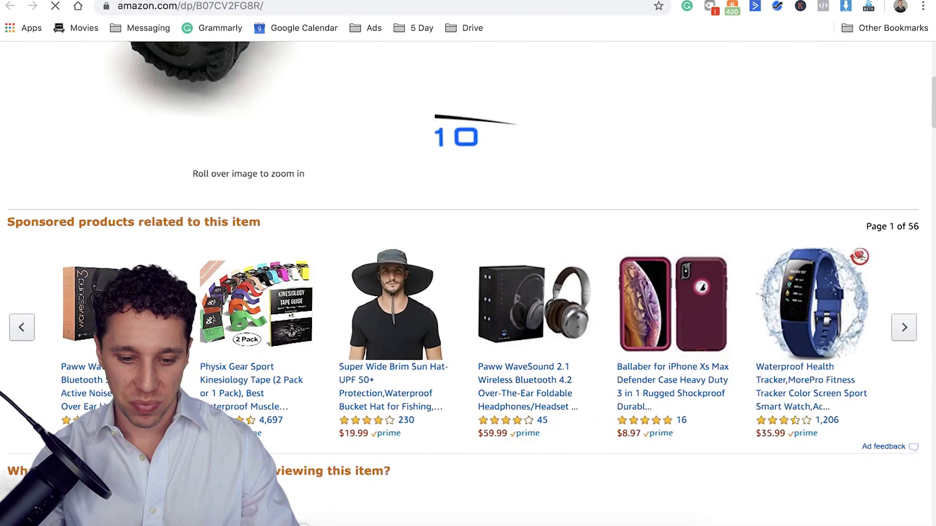
scroll(468, 282, "down", 10)
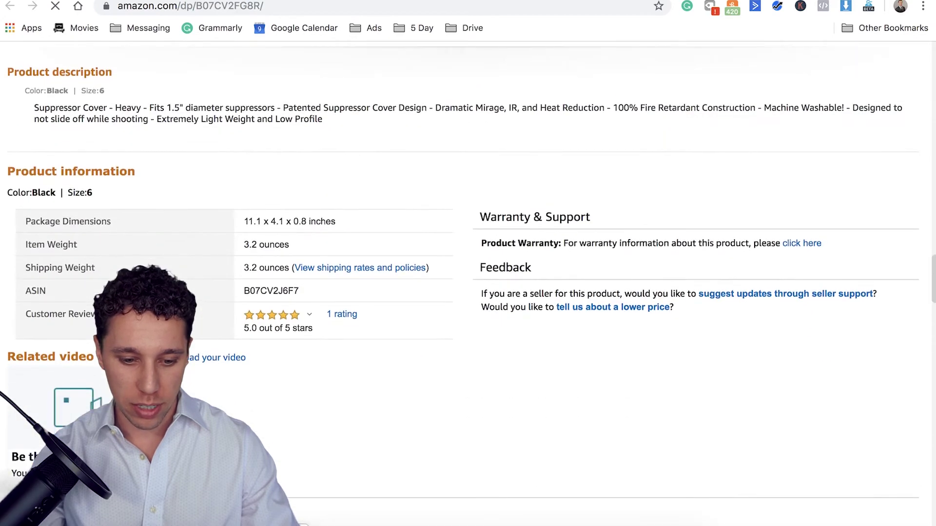
scroll(468, 283, "down", 10)
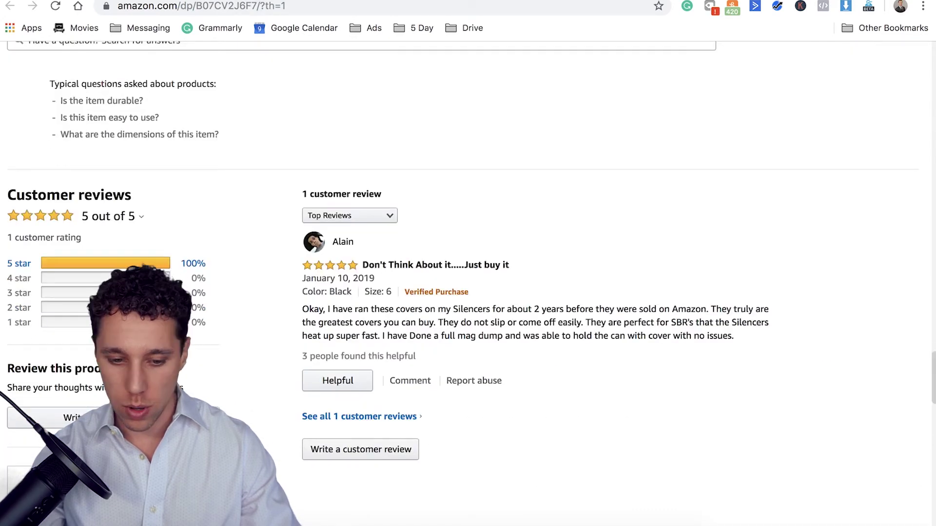
scroll(468, 283, "down", 15)
scroll(467, 282, "up", 5)
scroll(468, 283, "up", 20)
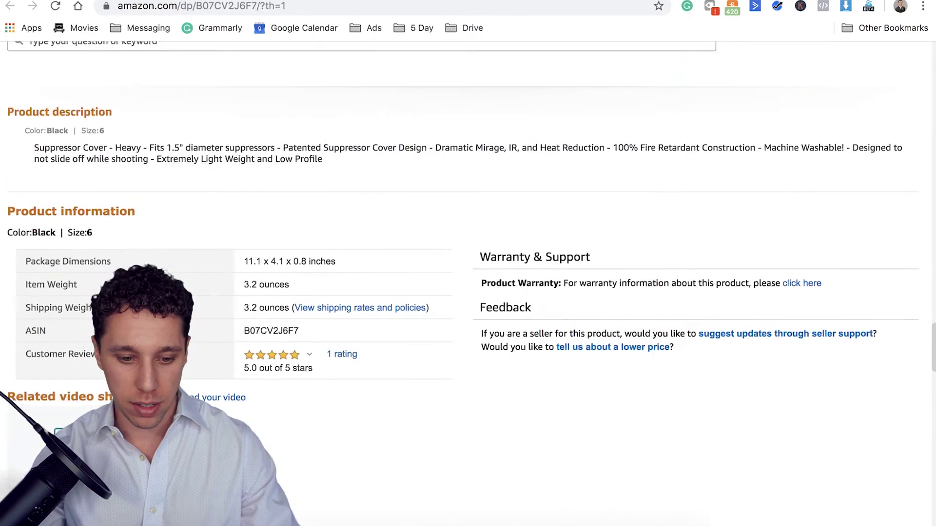
Step: Examine the suppressor cover's all-time price and sales rank chart, and return to the Black Box results
scroll(468, 283, "up", 3)
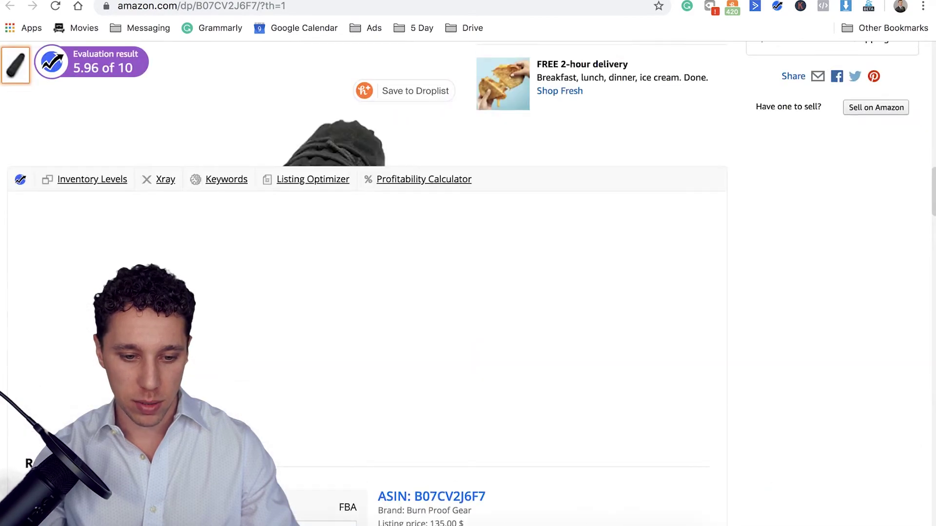
left_click(463, 205)
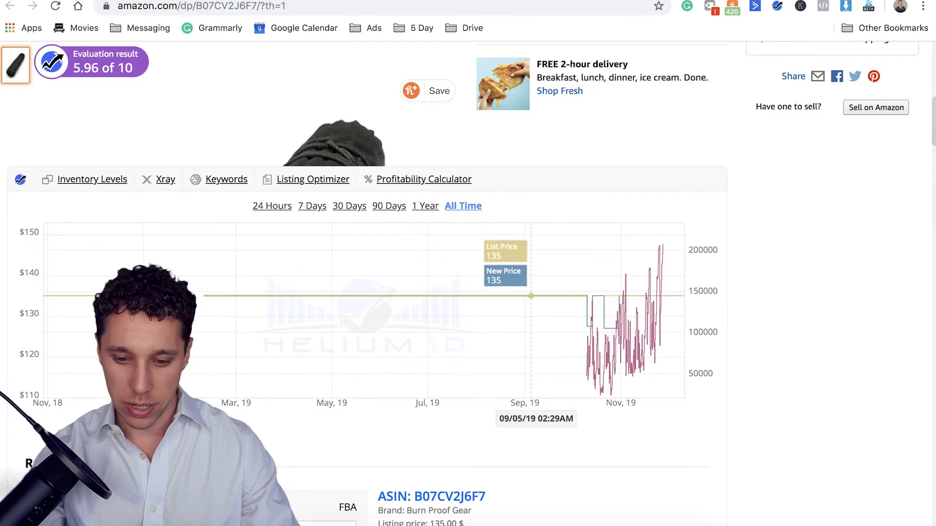
scroll(641, 296, "up", 10)
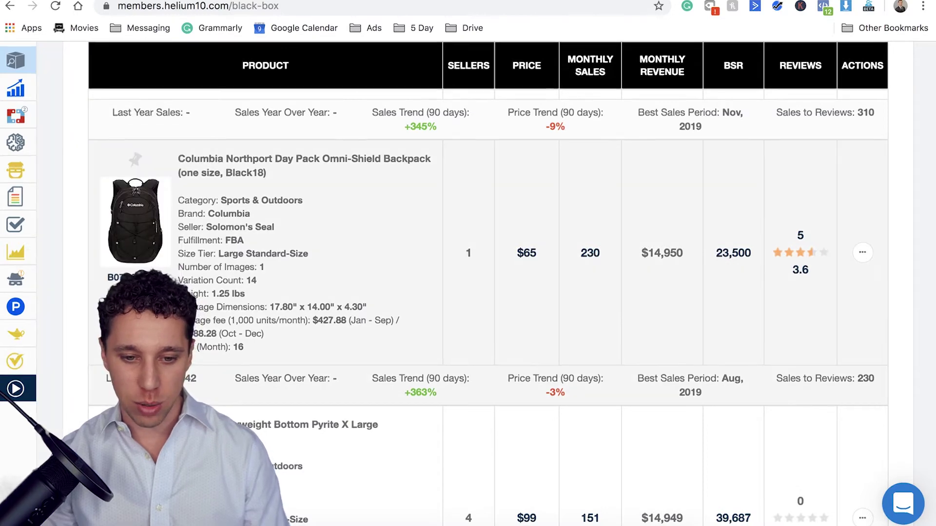
Step: Open the Columbia Northport Day Pack listing, look over its details and close it to return to Black Box
left_click(135, 278)
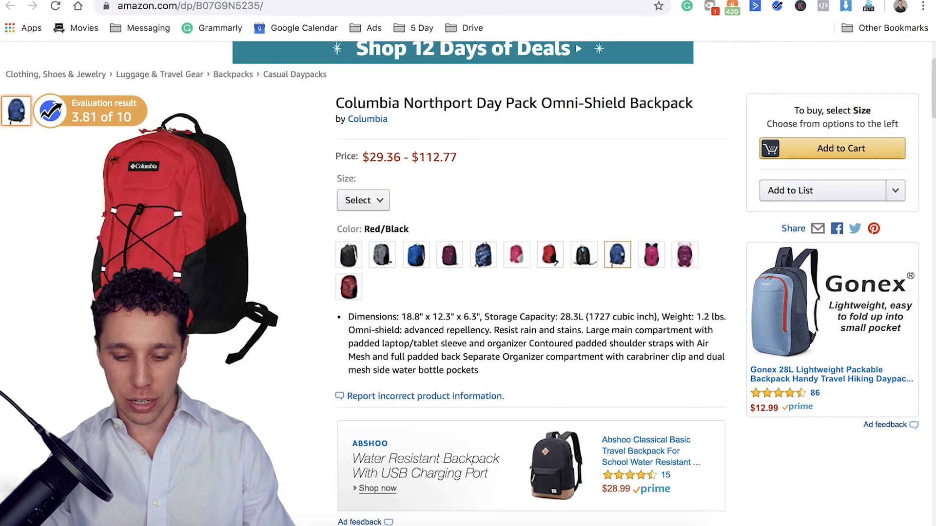
scroll(549, 255, "down", 10)
scroll(382, 57, "up", 10)
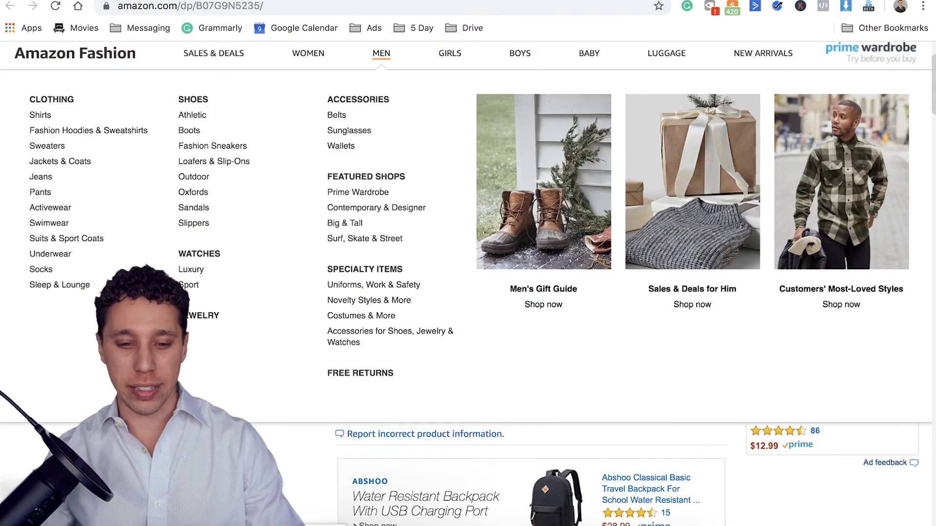
key("super+w")
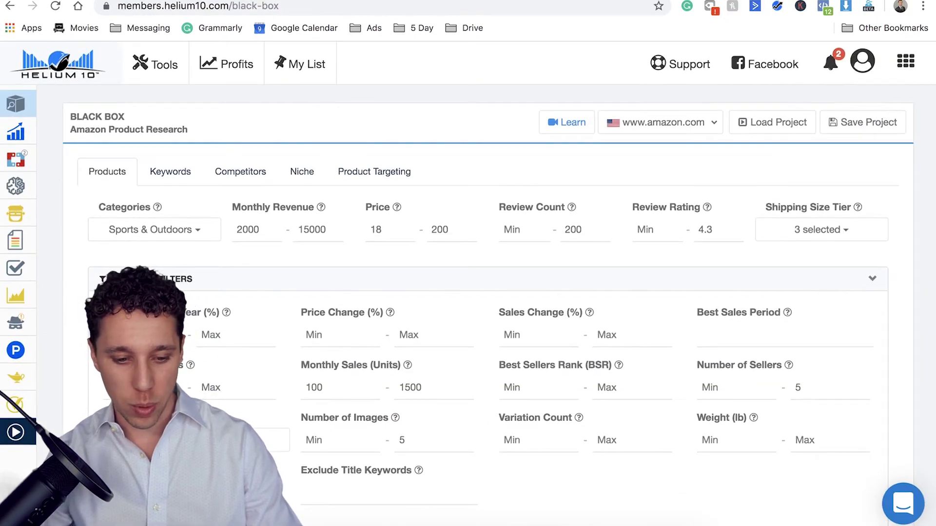
Step: Switch the product search category from Sports & Outdoors to Health & Household
left_click(154, 230)
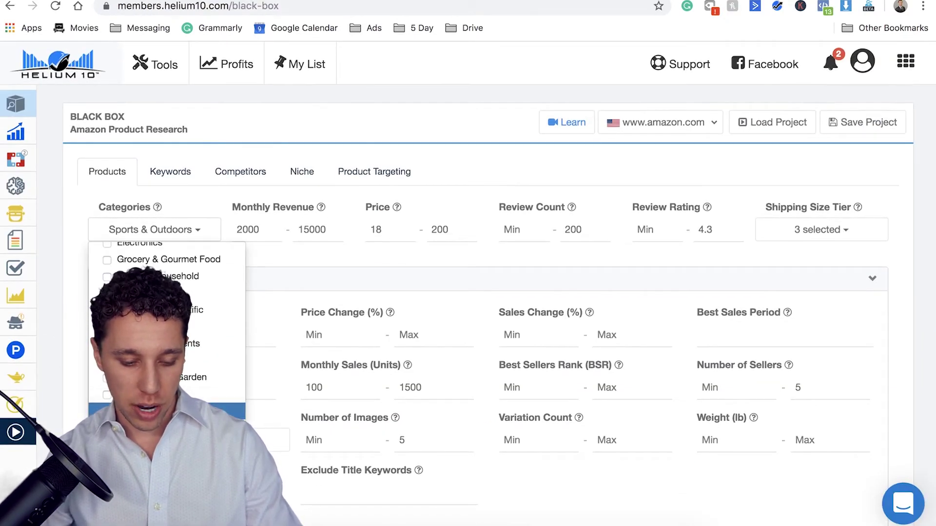
left_click(146, 411)
left_click(146, 277)
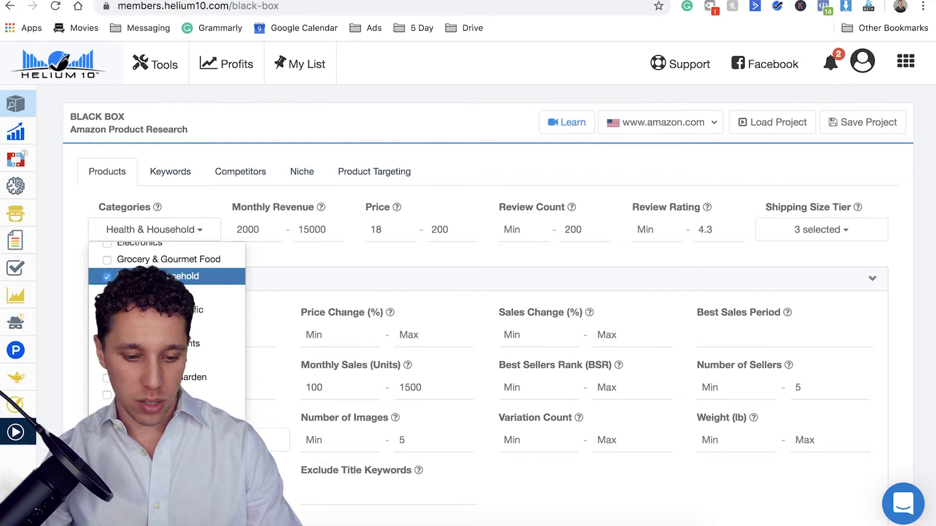
left_click(524, 155)
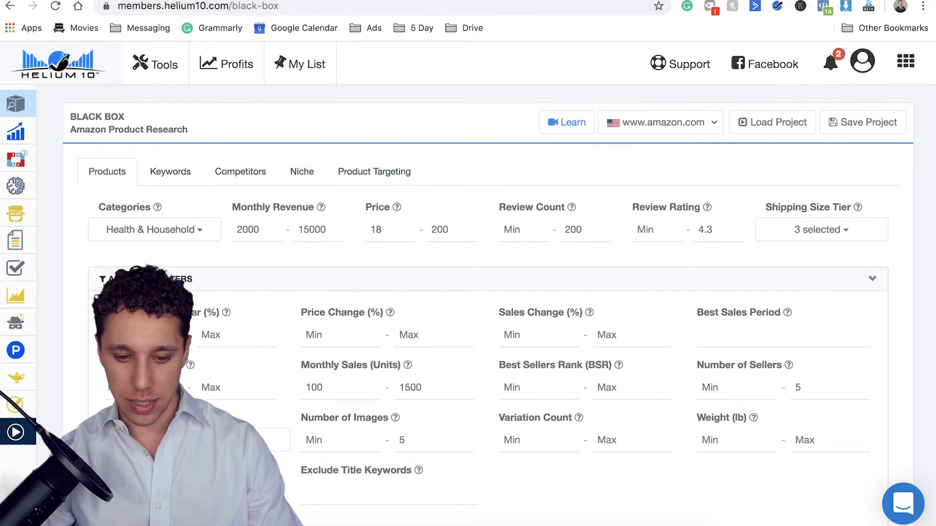
Step: Remove the maximum monthly revenue, set the minimum monthly revenue to 4000, and run the search
scroll(524, 156, "down", 2)
key("BackSpace")
key("BackSpace")
key("BackSpace")
key("BackSpace")
key("BackSpace")
left_click_drag(237, 154, 243, 155)
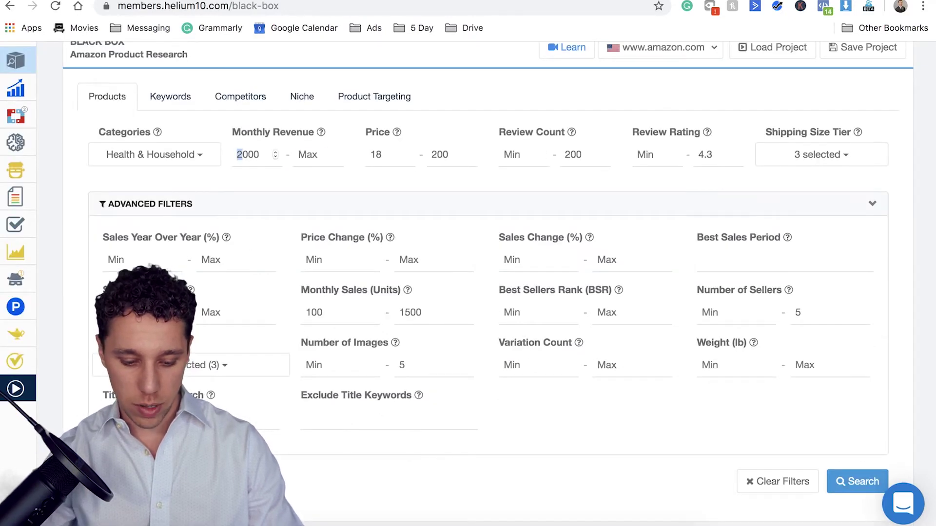
type("4")
key("Return")
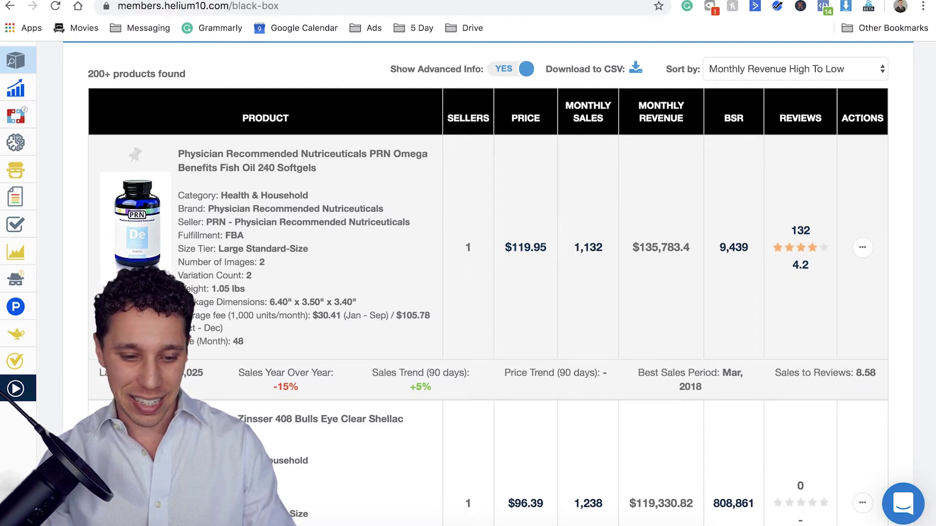
Step: Open the listing of the PRN Omega Benefits Fish Oil 240 Softgels and check its rating breakdown
left_click(302, 161)
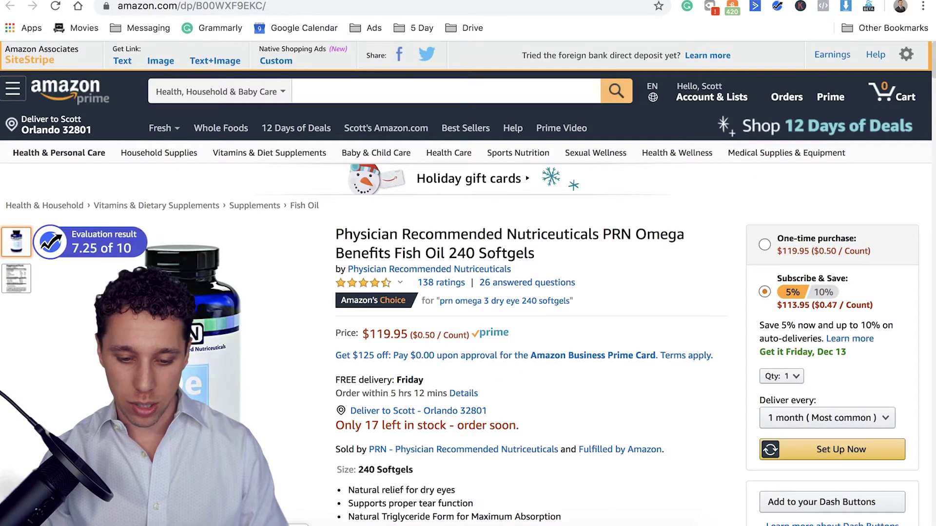
scroll(371, 229, "down", 2)
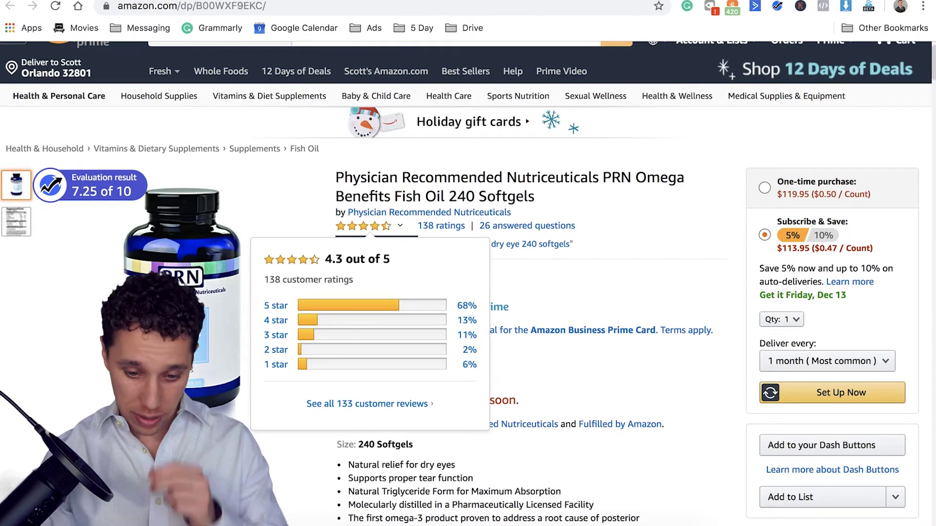
scroll(448, 238, "down", 1)
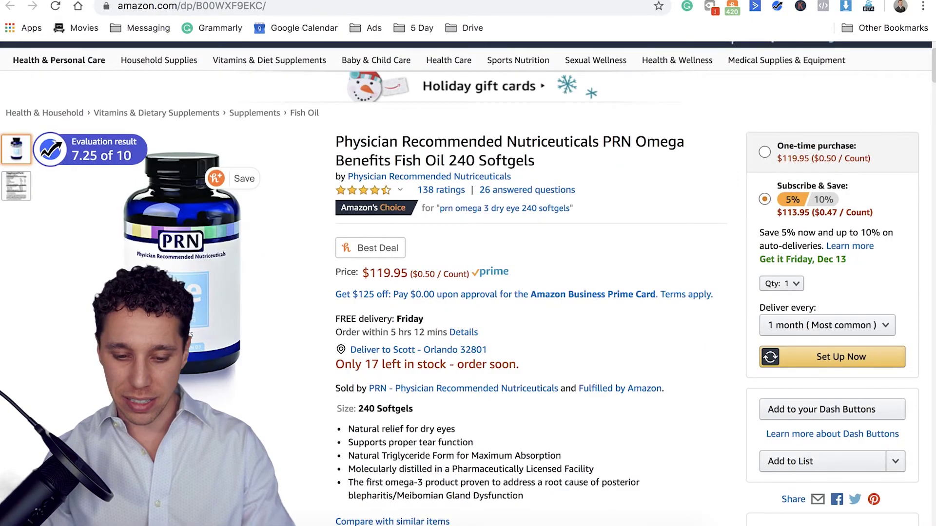
Step: Examine the fish oil's price and sales rank history over 30 and 90 days
scroll(468, 282, "down", 9)
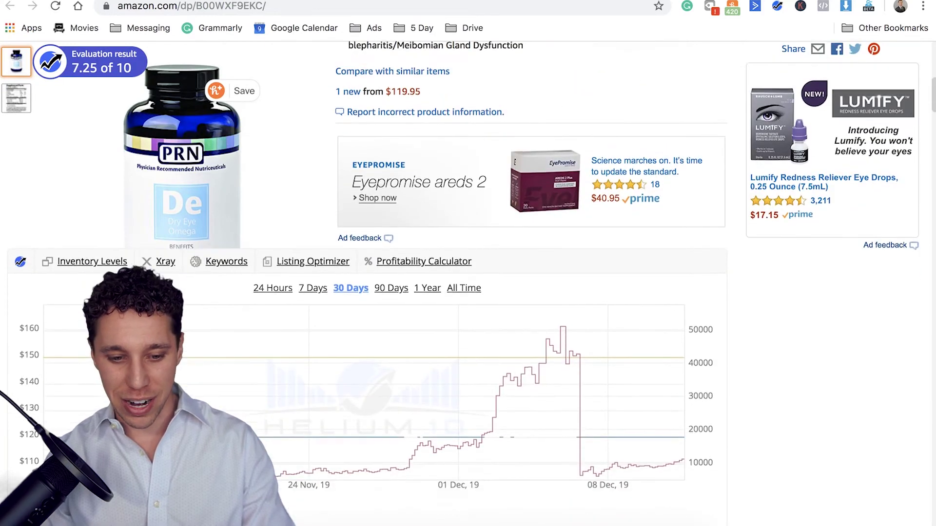
scroll(438, 389, "down", 1)
mouse_move(439, 410)
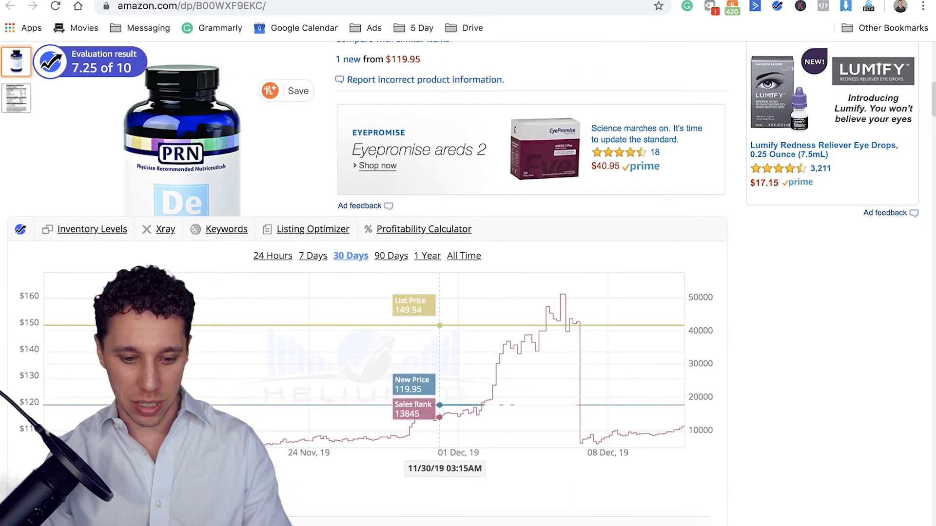
scroll(341, 292, "down", 3)
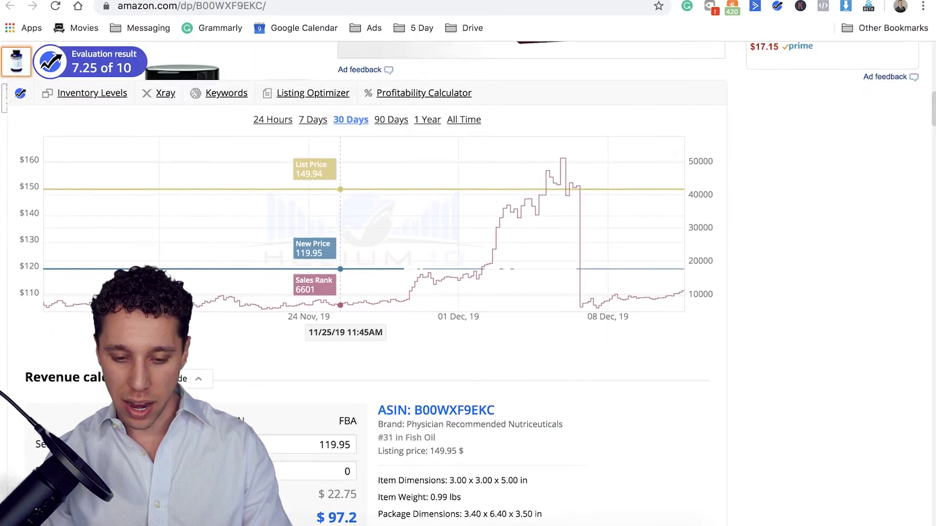
scroll(341, 293, "up", 3)
left_click(390, 252)
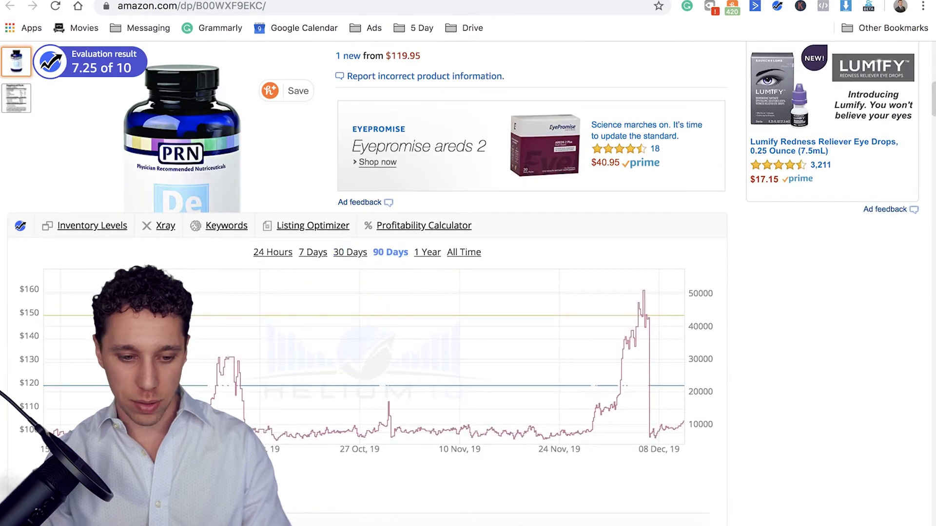
left_click(350, 252)
scroll(349, 252, "down", 2)
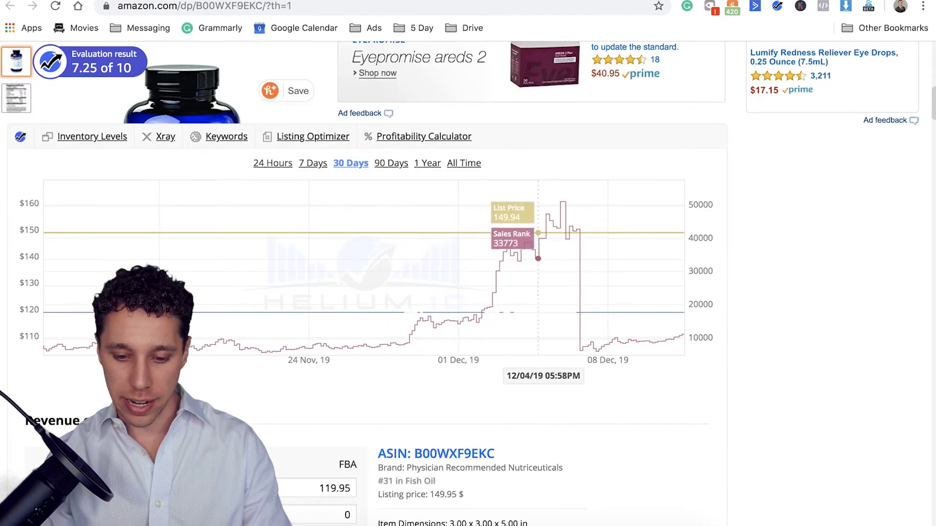
scroll(575, 243, "up", 3)
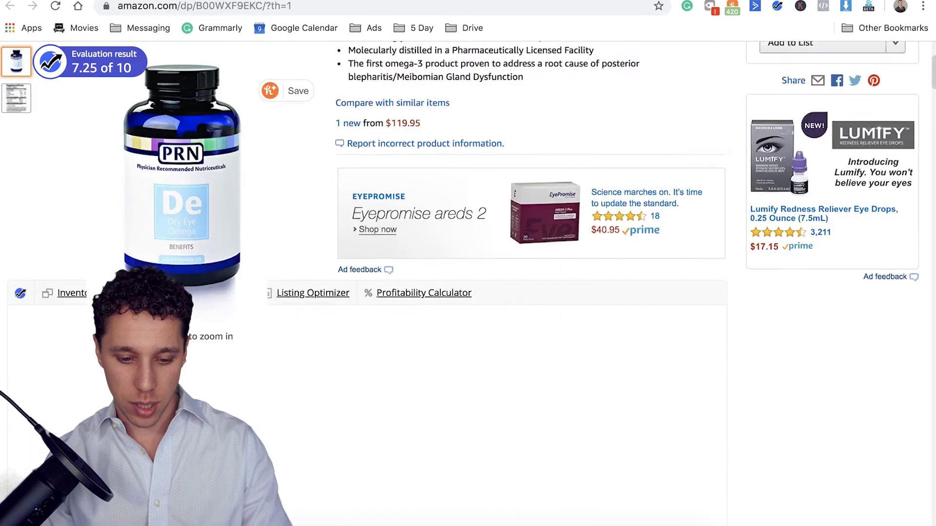
scroll(468, 293, "down", 2)
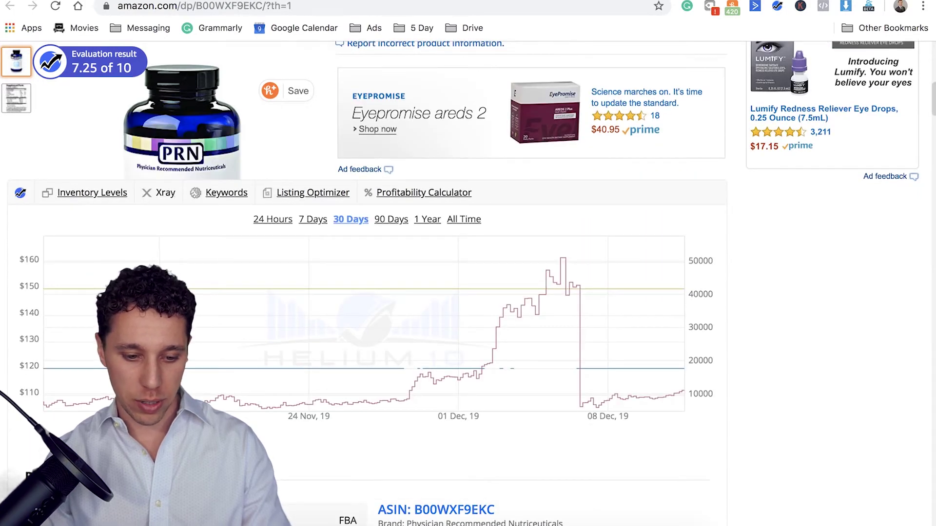
Step: Check the fish oil's revenue and sales estimates in Xray and return to the listing's product details
left_click(165, 193)
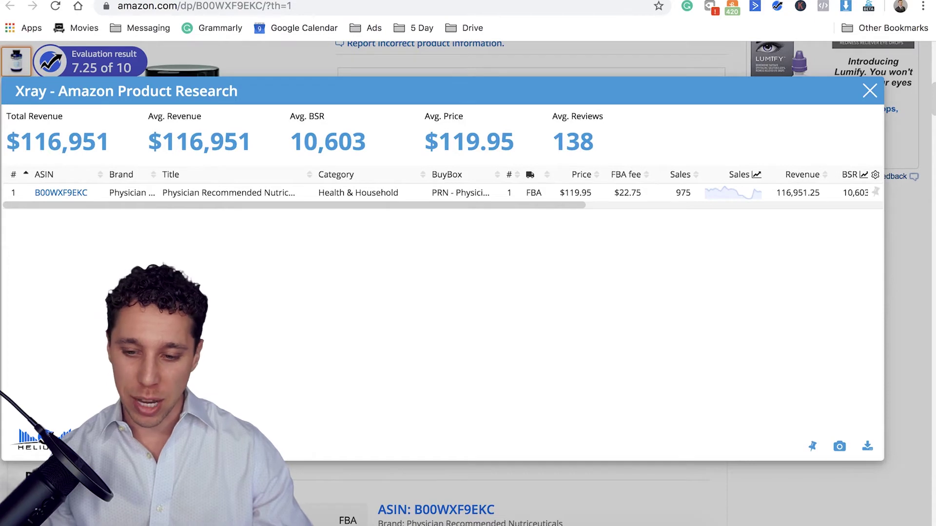
key("Escape")
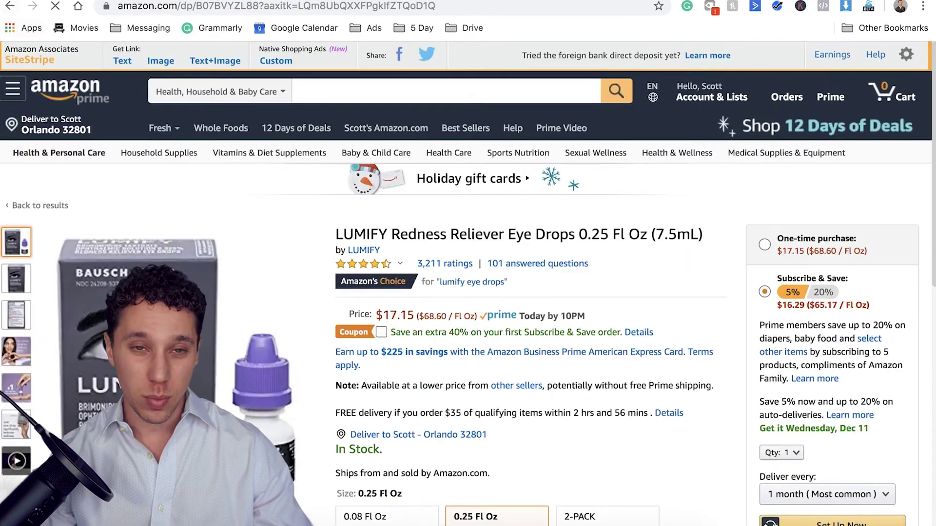
left_click(10, 6)
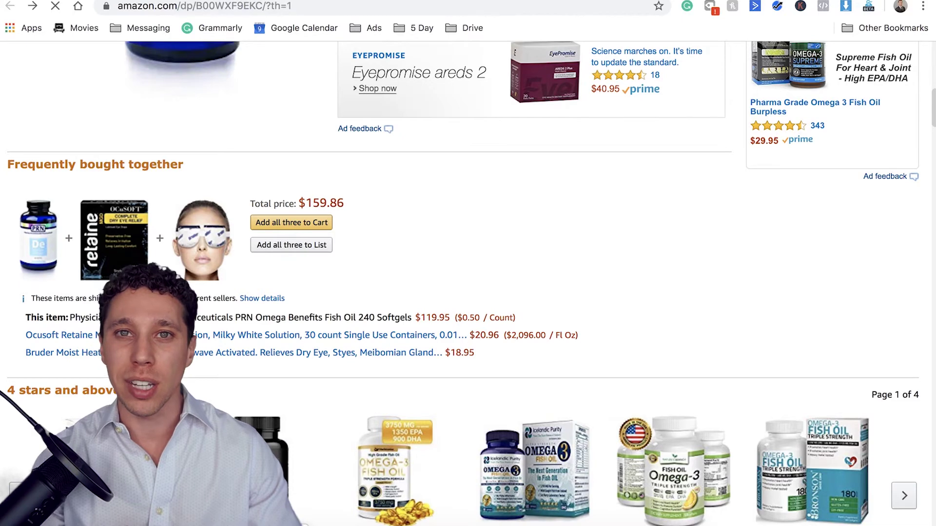
scroll(468, 283, "up", 4)
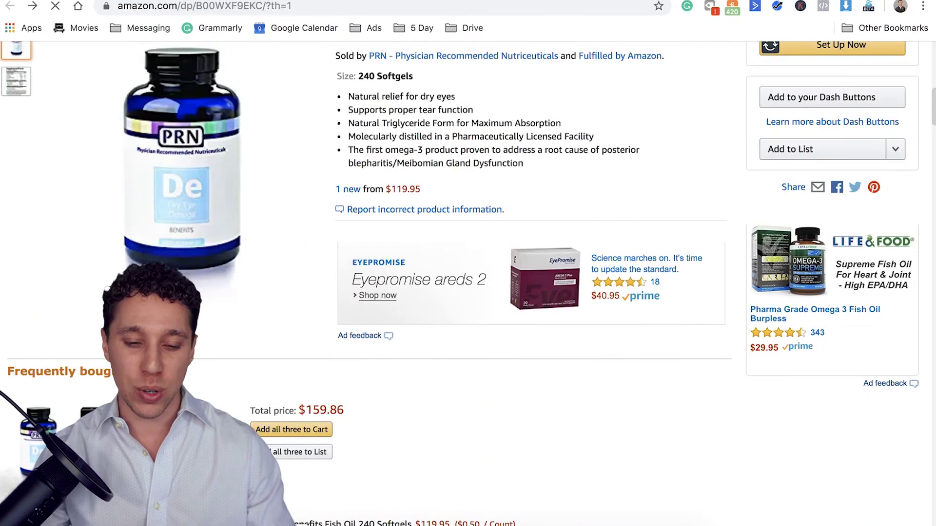
scroll(468, 283, "up", 5)
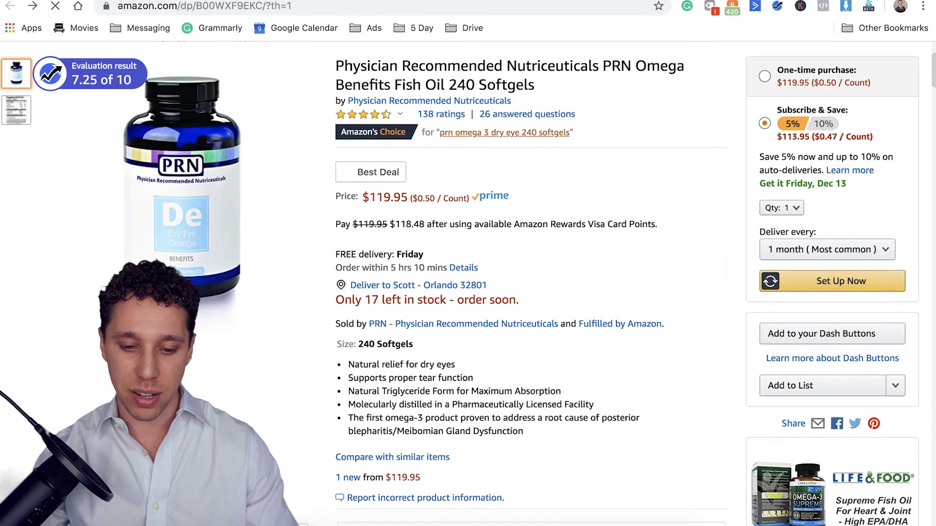
Step: Open the Amazon's Choice search results for "prn omega 3 dry eye 240 softgels" and examine the competing products
left_click(504, 133)
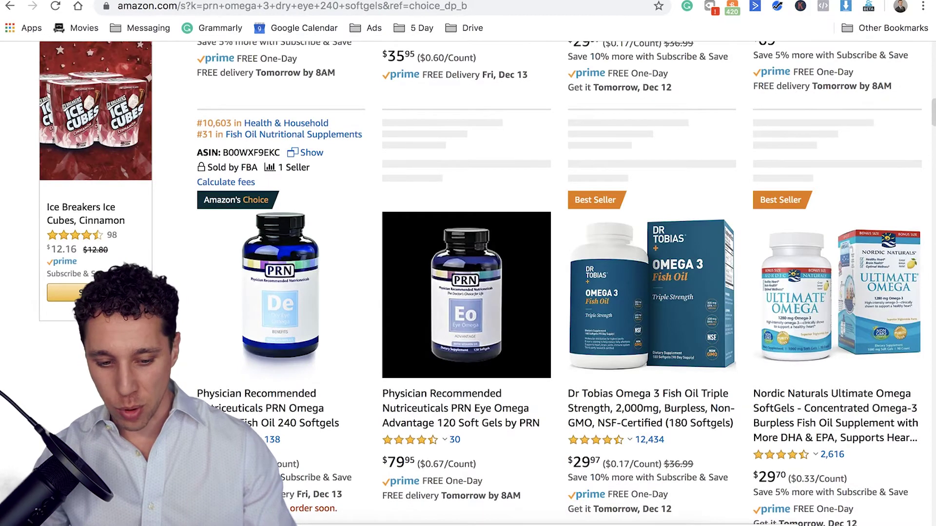
scroll(480, 283, "down", 3)
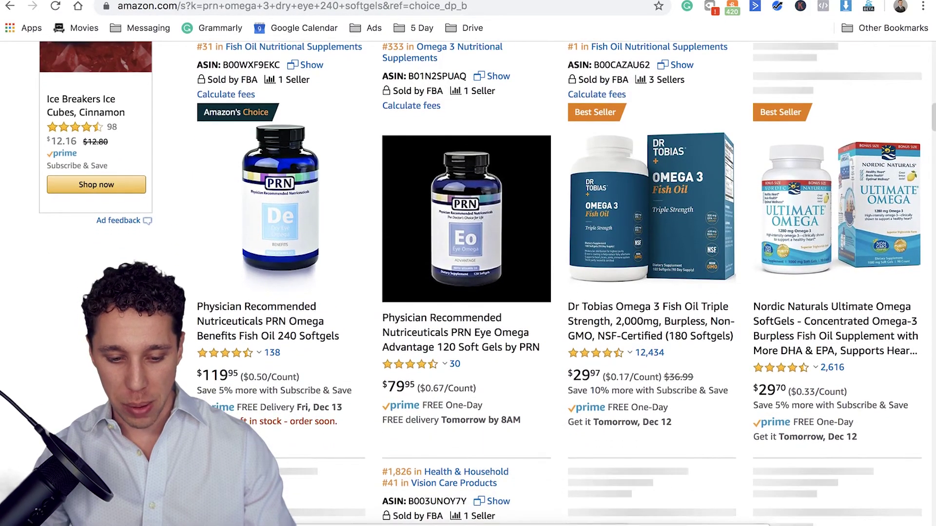
scroll(479, 284, "down", 1)
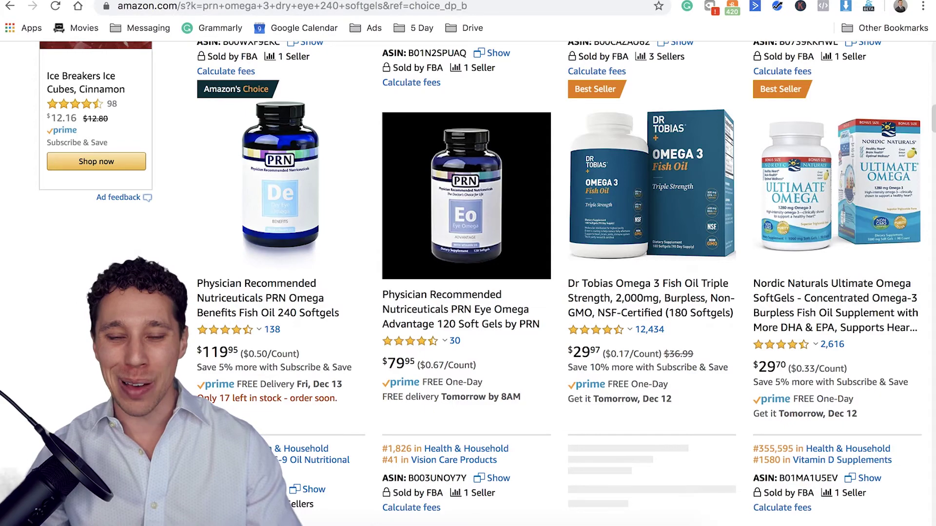
scroll(480, 282, "down", 8)
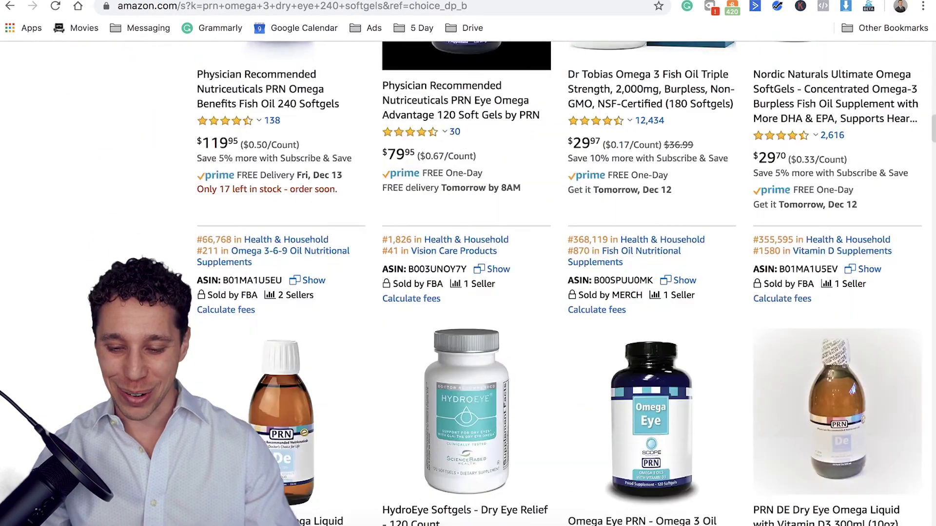
scroll(559, 282, "down", 3)
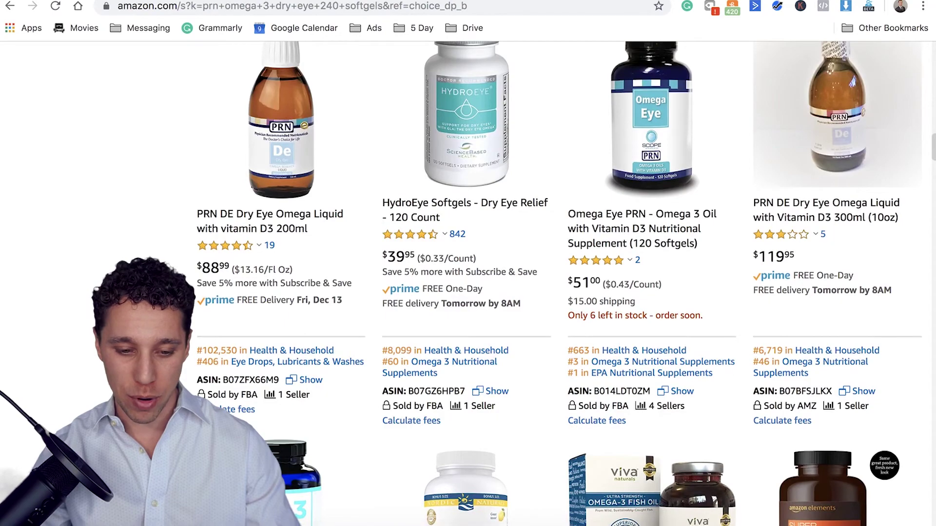
Step: Compare the sponsored and organic omega-3 listings by review count, price and sales rank
scroll(559, 283, "up", 15)
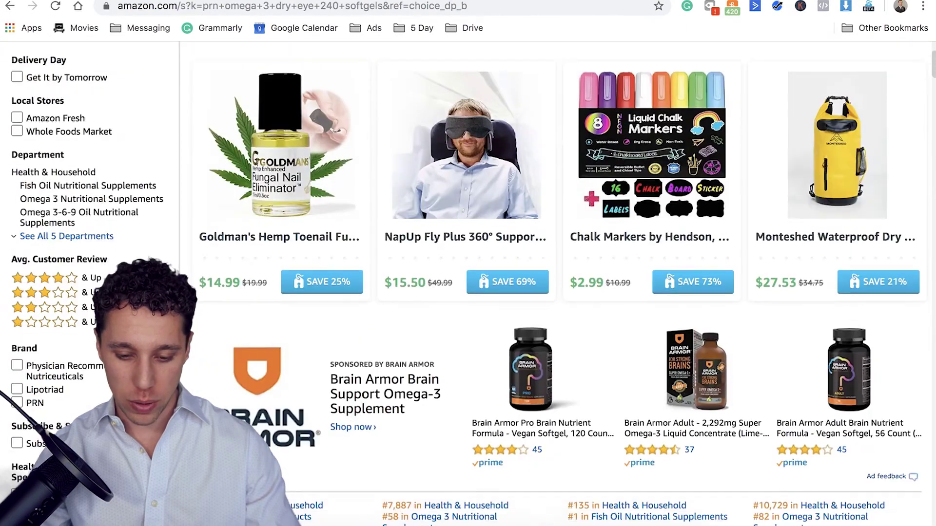
scroll(559, 283, "down", 11)
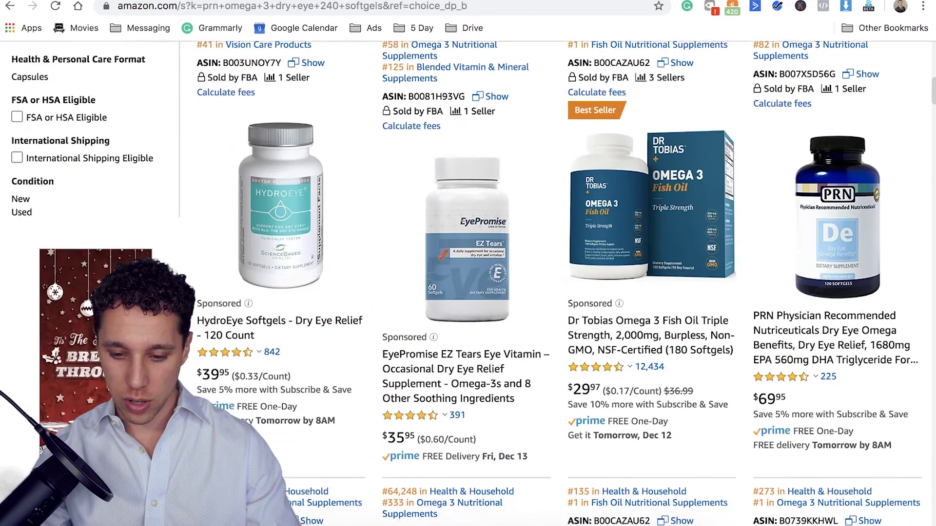
scroll(559, 283, "down", 1)
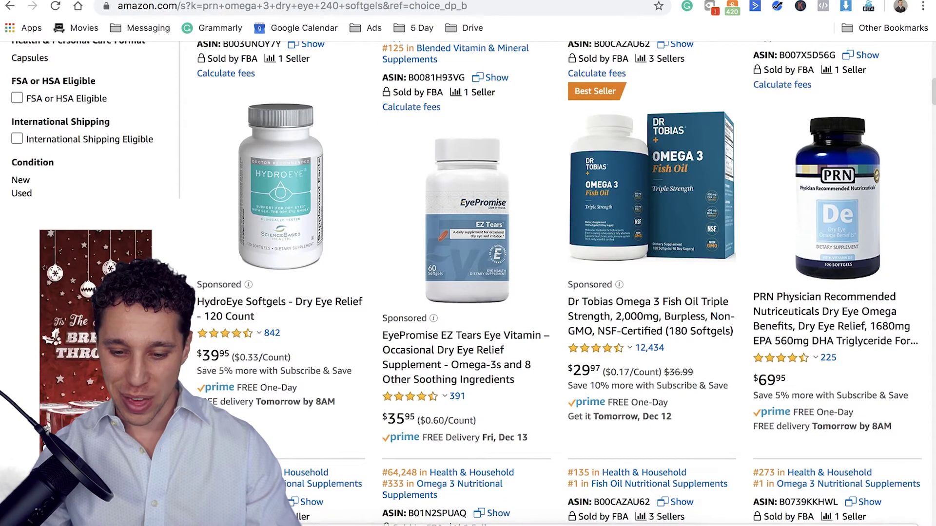
mouse_move(599, 348)
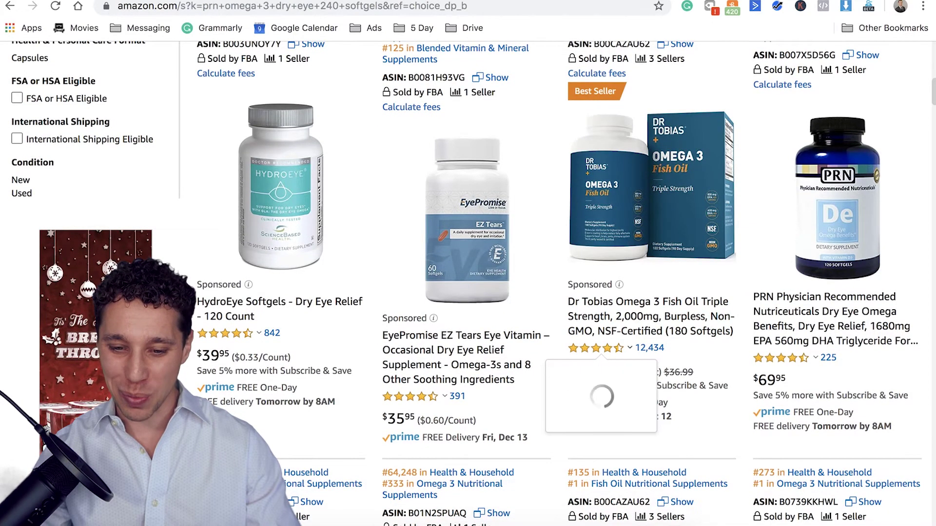
scroll(599, 348, "down", 12)
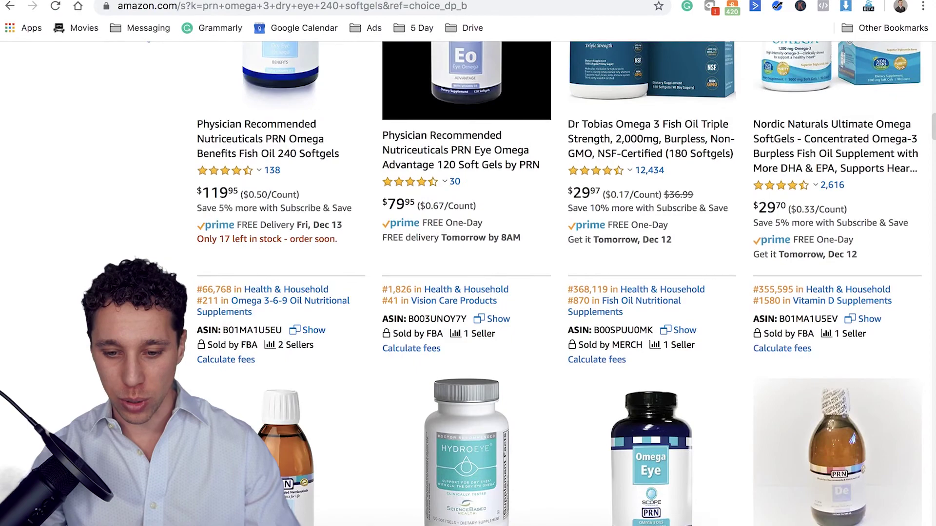
scroll(600, 348, "up", 15)
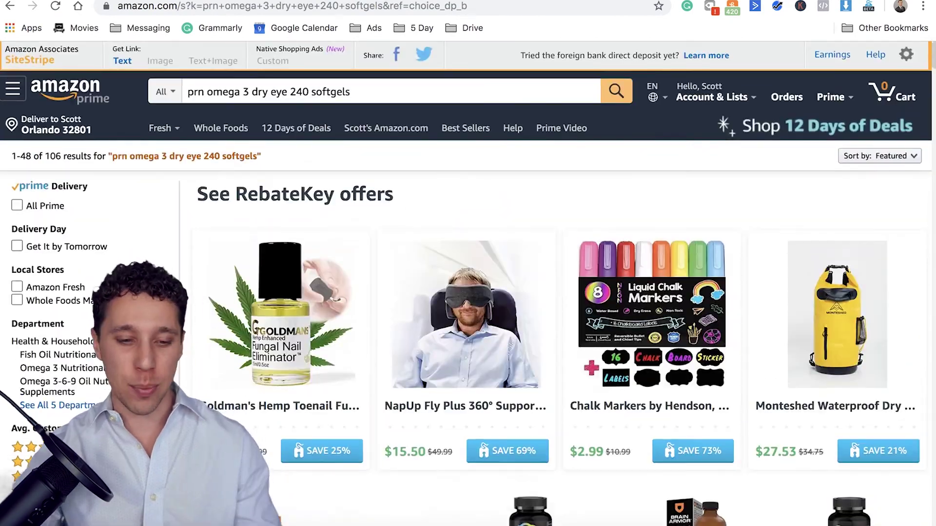
scroll(599, 348, "down", 4)
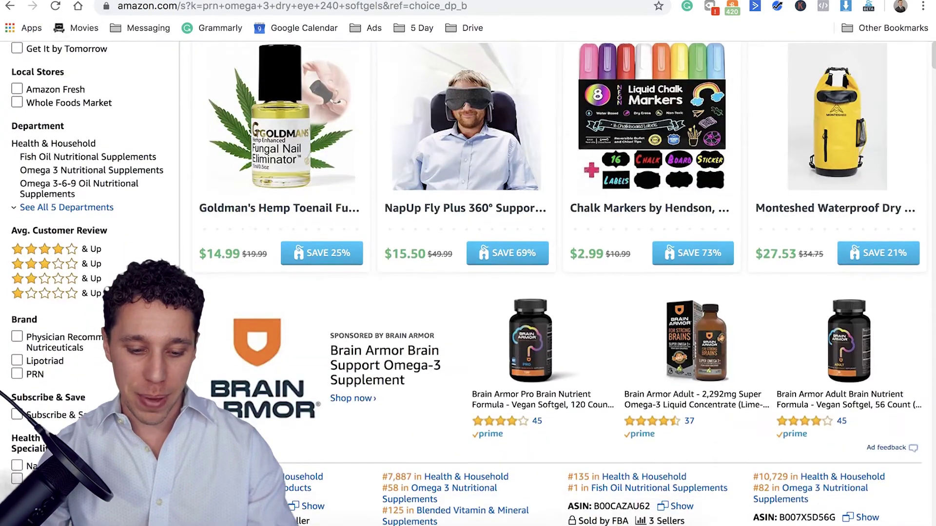
scroll(599, 348, "down", 2)
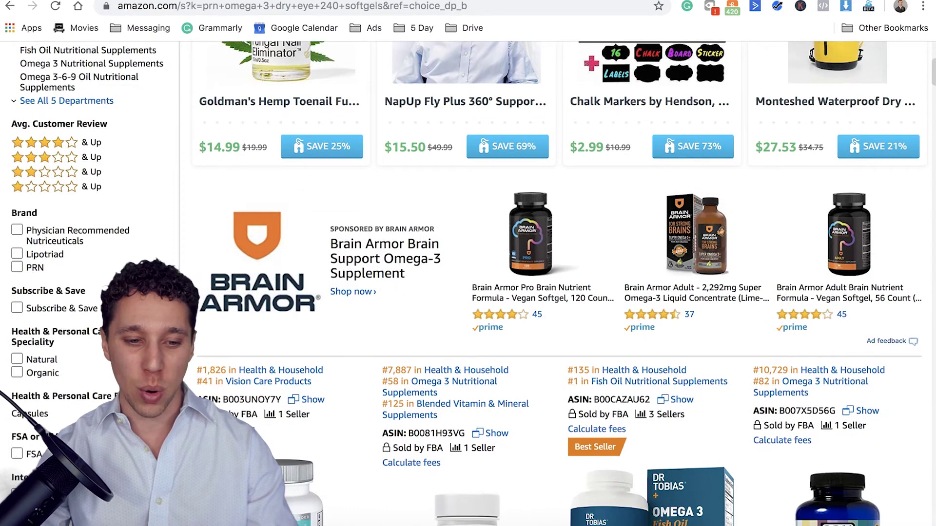
Step: Close the Amazon results and review the fish oil entry and the product filters in Black Box
key("super+w")
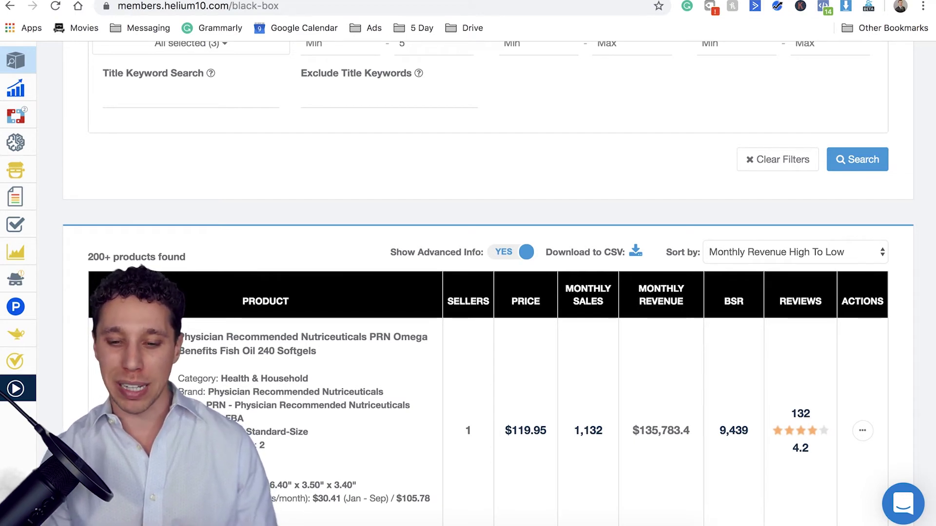
scroll(487, 282, "up", 3)
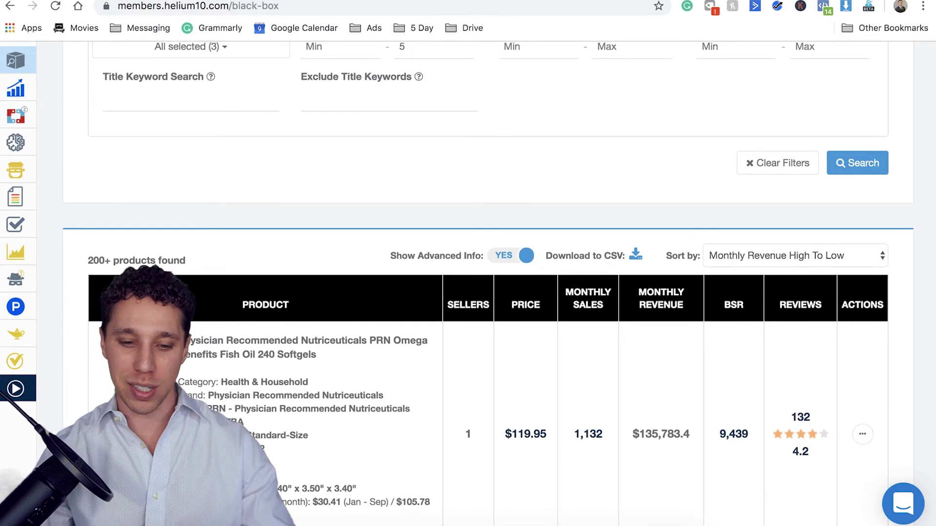
scroll(487, 282, "down", 5)
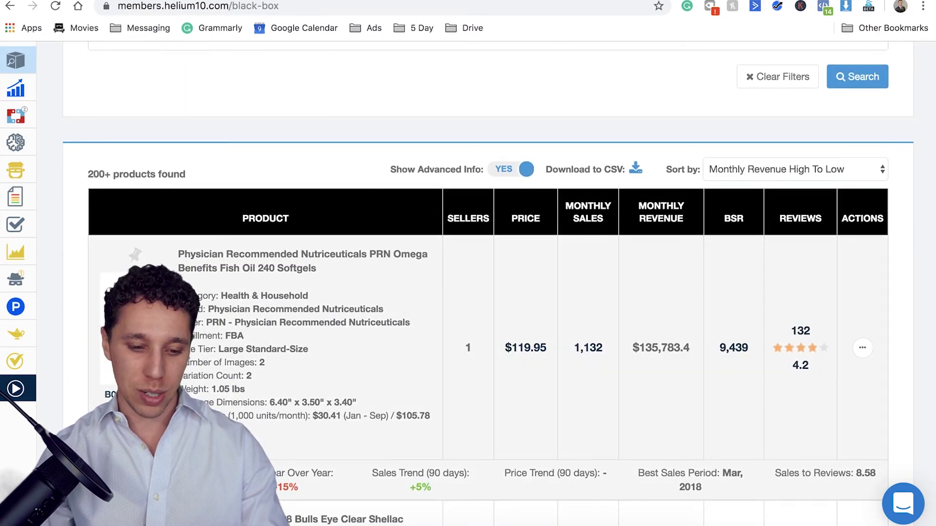
scroll(488, 283, "up", 15)
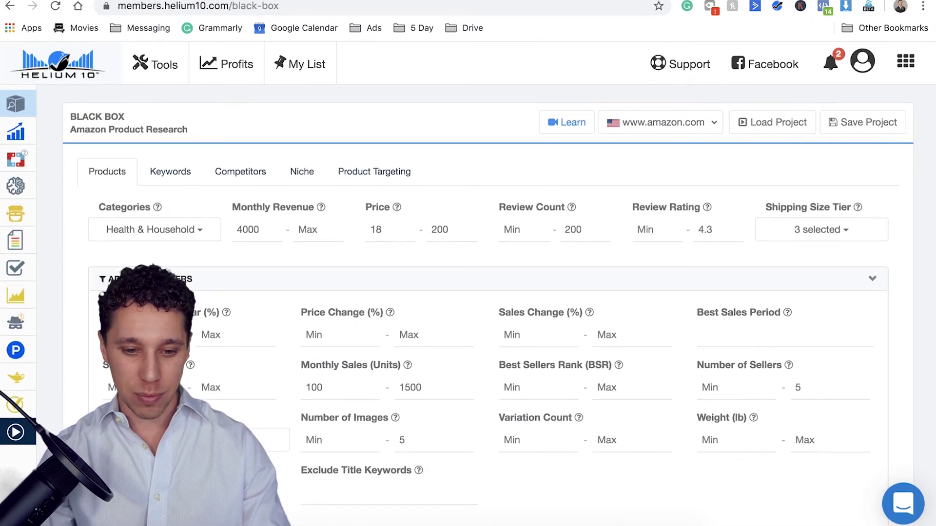
Step: Switch Black Box to keyword research for "water bottle" and set the minimum monthly revenue to 20000
key("super+r")
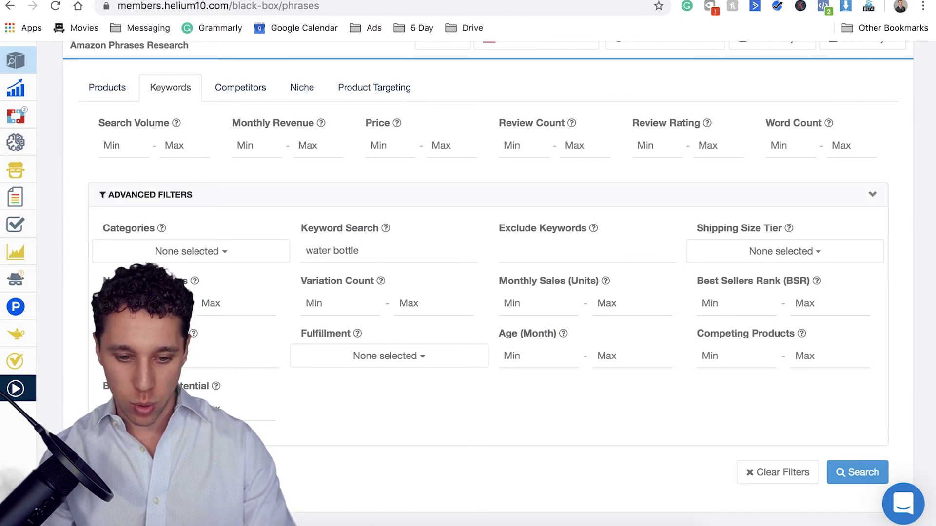
left_click(314, 146)
type("100")
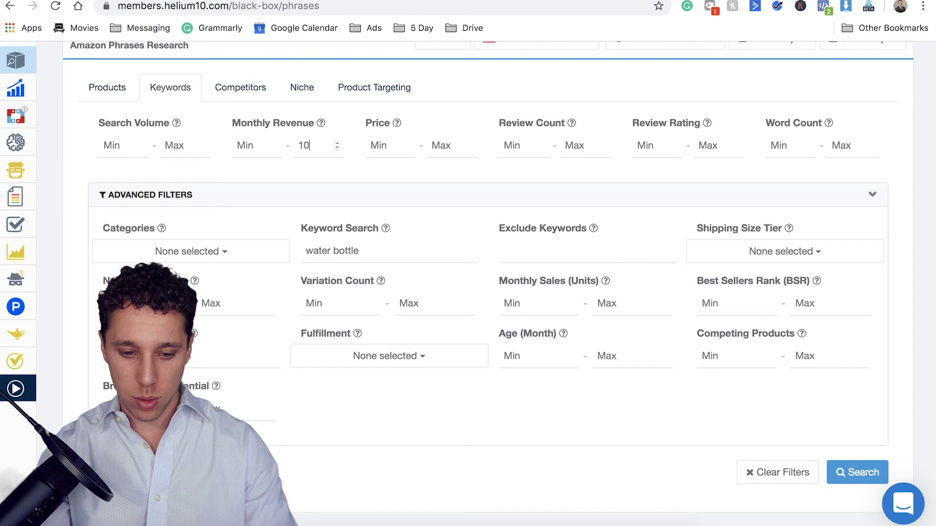
key("BackSpace")
key("BackSpace")
key("BackSpace")
left_click(254, 146)
type("20000")
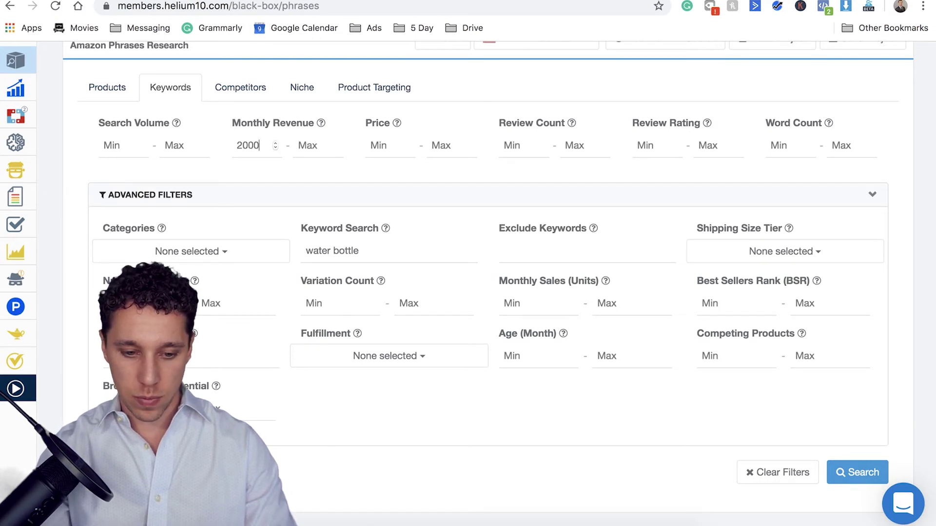
Step: Limit the shipping size tier to Small Standard-Size and Large Standard-Size
key("ctrl+f")
left_click(756, 289)
left_click(756, 306)
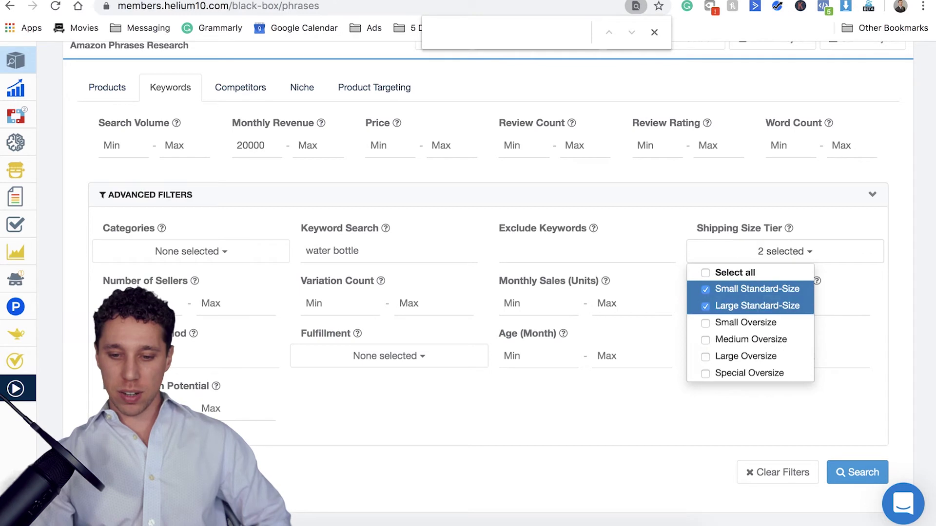
left_click(750, 414)
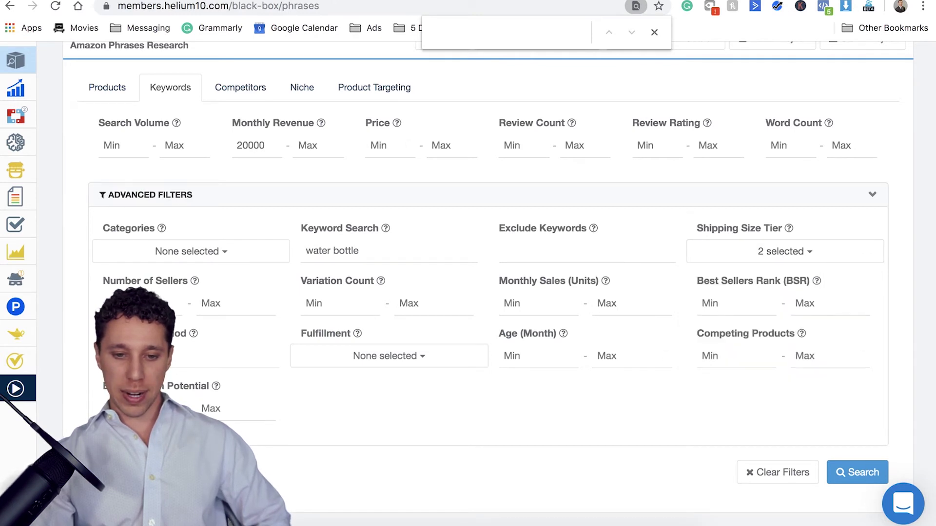
Step: Set the minimum price to 20 and the maximum review count to 200, and run the keyword search
left_click(386, 146)
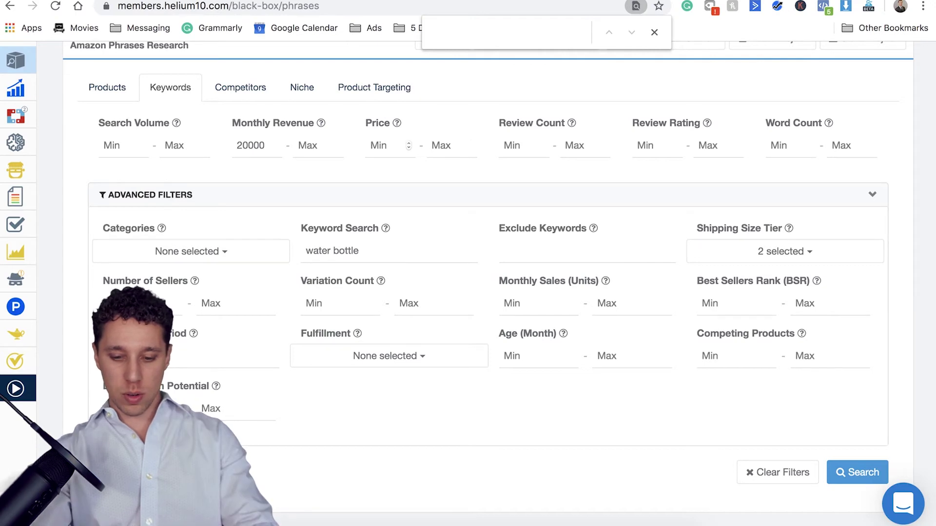
type("20")
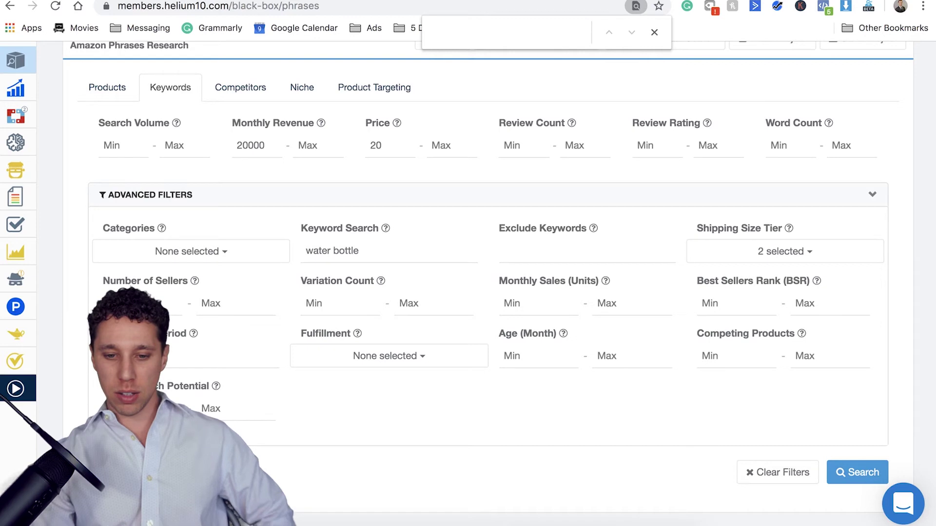
left_click(580, 146)
type("200")
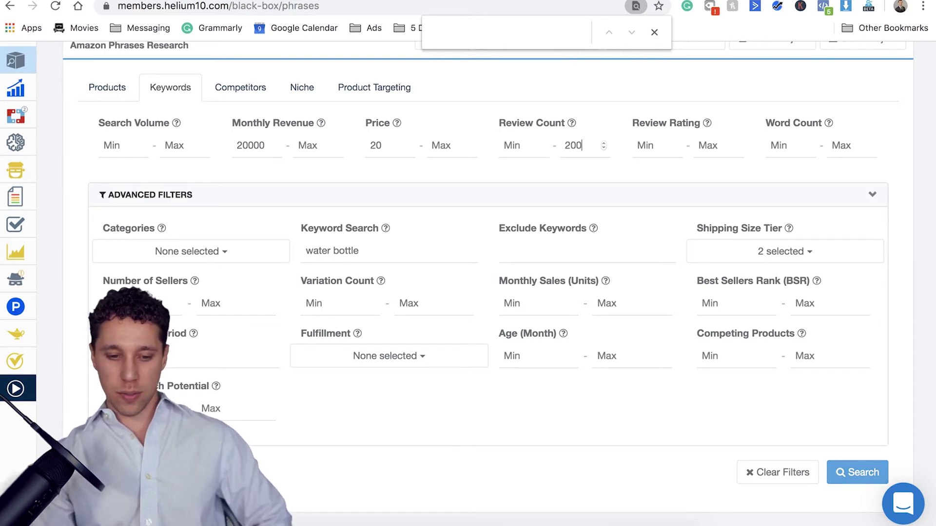
left_click(856, 473)
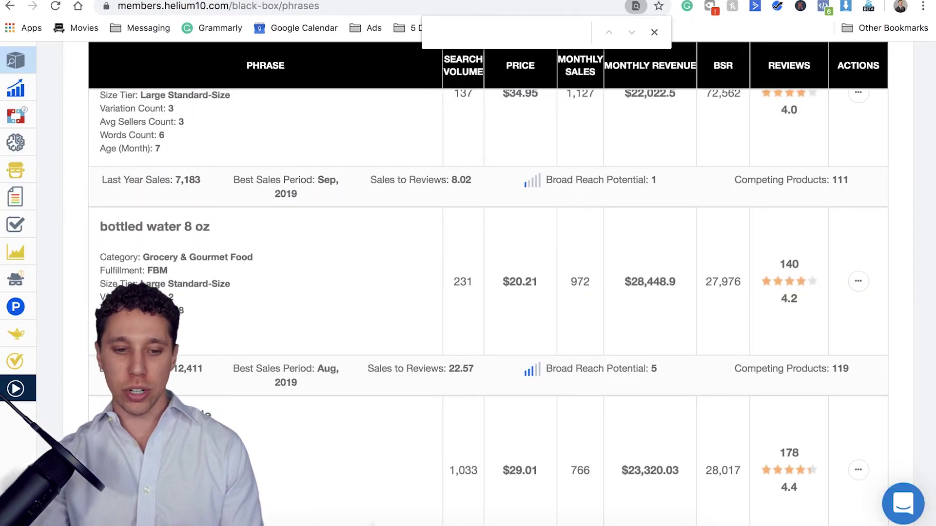
Step: Review the applied keyword filters and examine the water bottle phrases for search volume, revenue and reviews
scroll(488, 283, "up", 9)
scroll(488, 283, "up", 5)
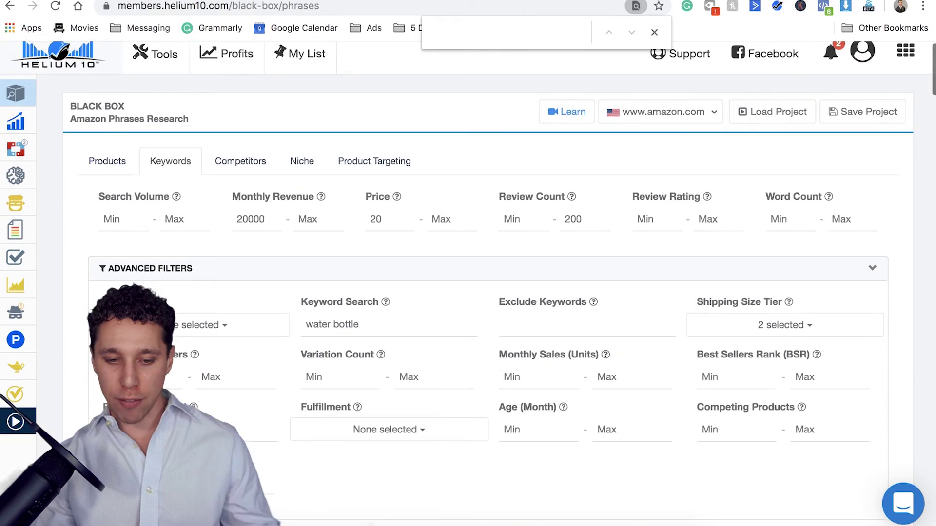
scroll(487, 282, "down", 13)
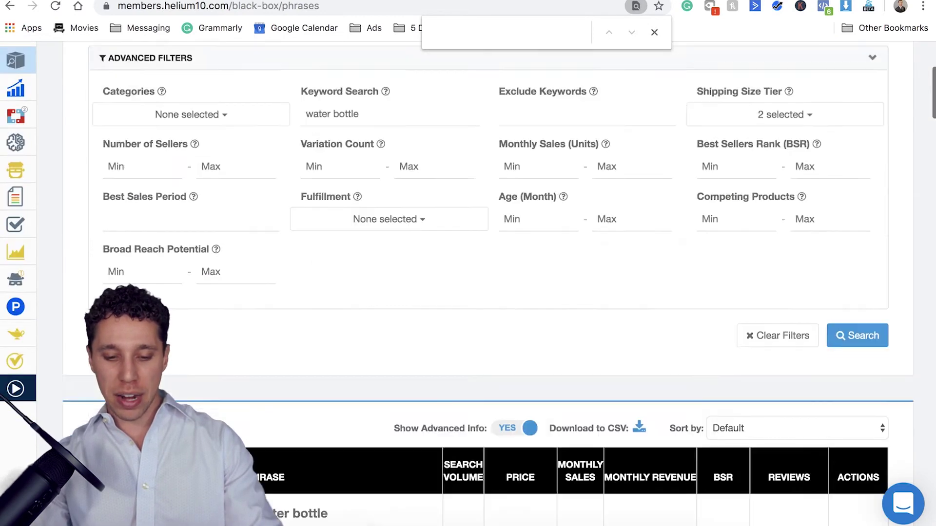
scroll(487, 282, "down", 1)
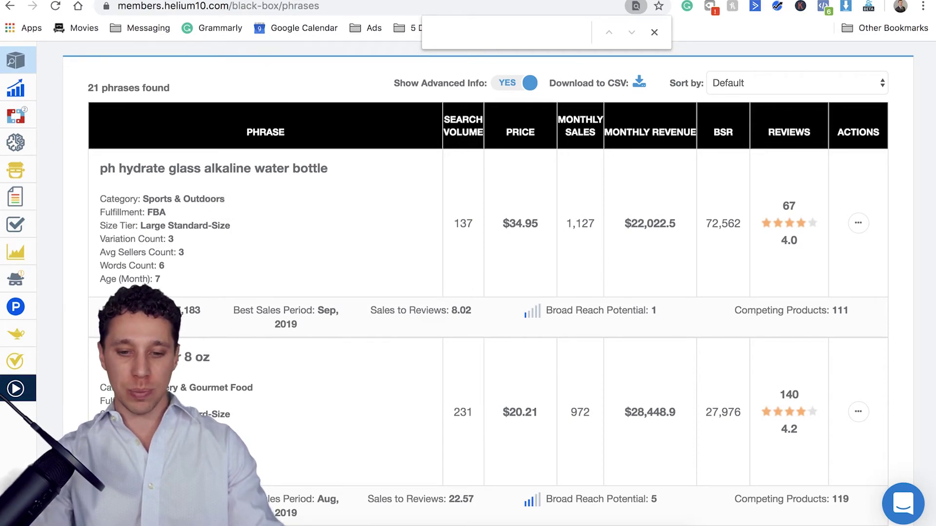
scroll(487, 282, "down", 3)
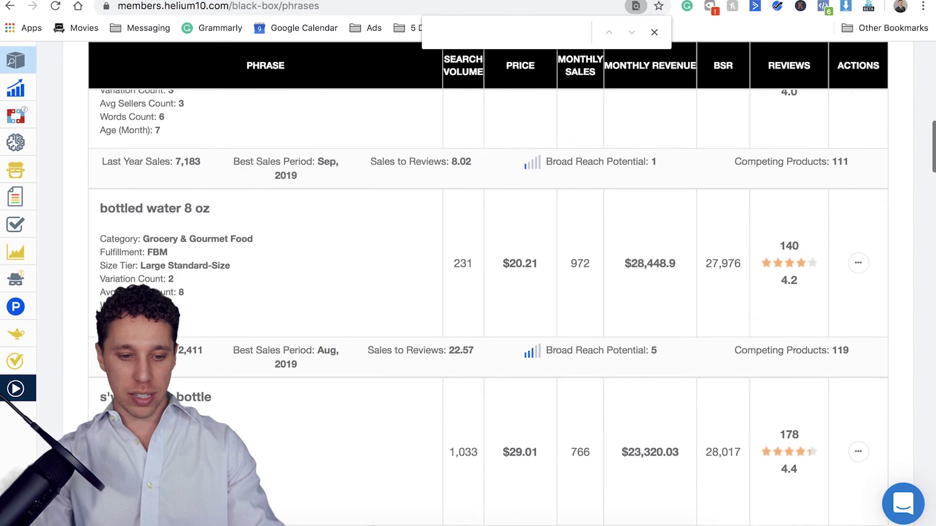
Step: Open the "pioneer woman water bottle" phrase on Amazon and examine the competing listings' prices, ratings, reviews and sales ranks
scroll(487, 283, "down", 1)
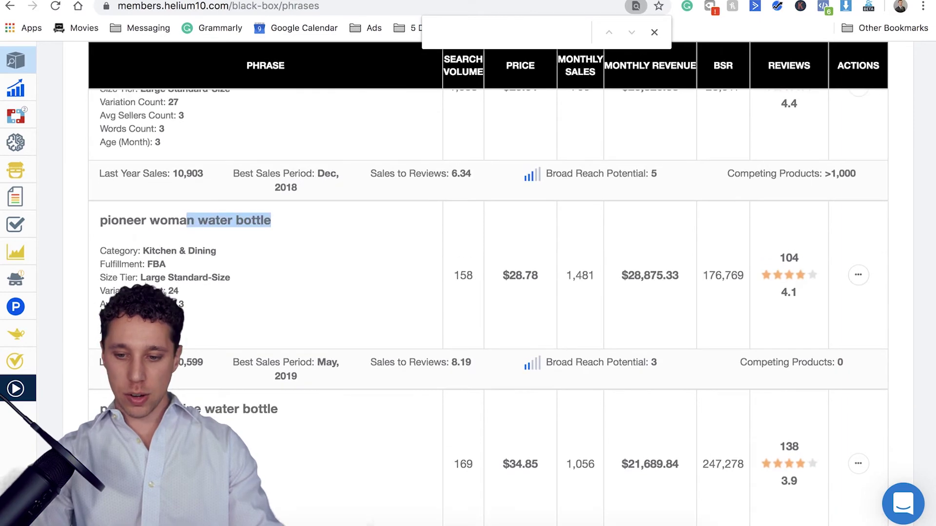
left_click(858, 275)
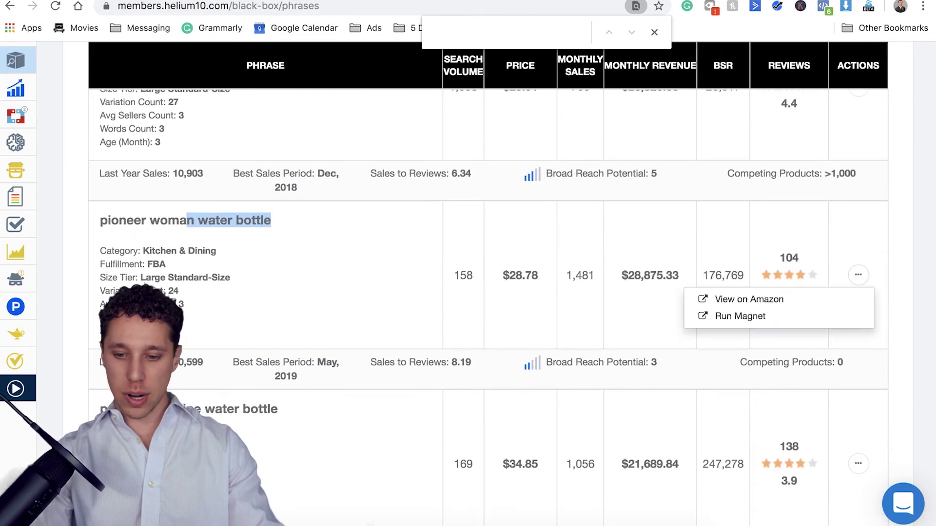
left_click(749, 298)
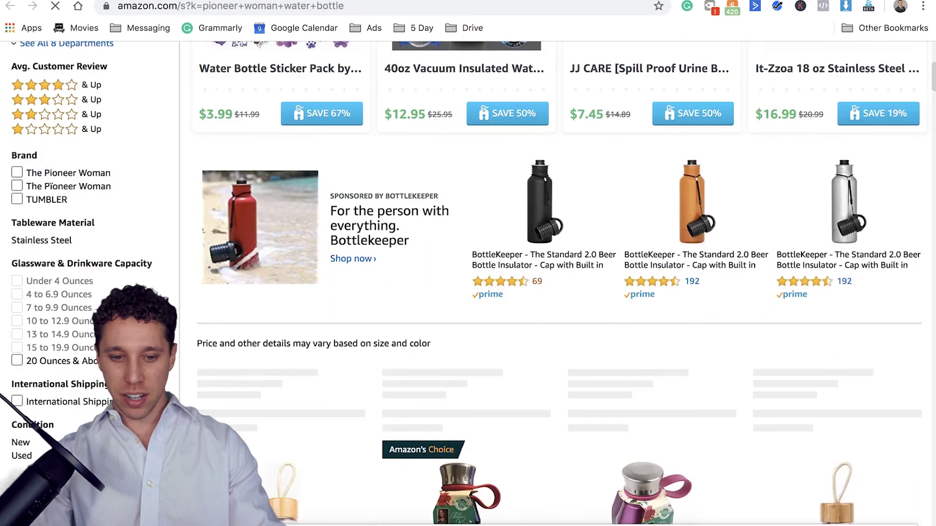
scroll(560, 282, "down", 4)
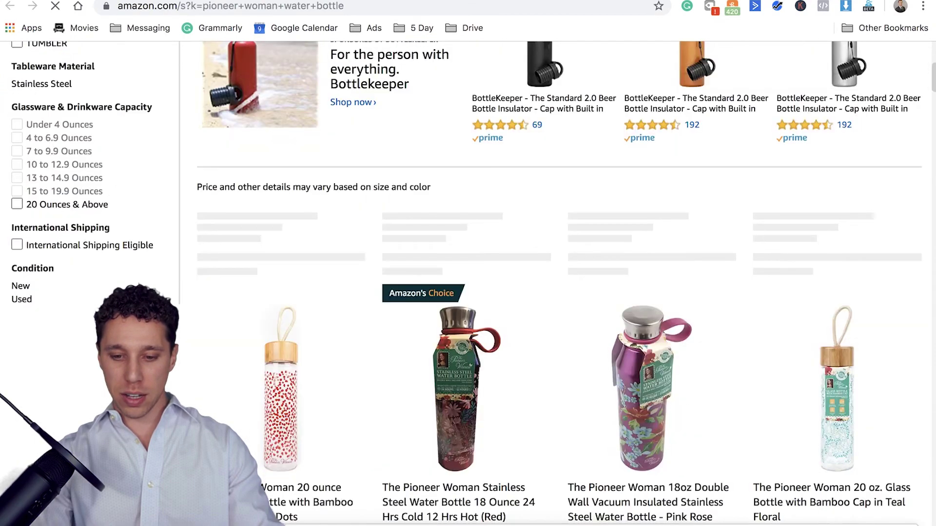
scroll(560, 282, "down", 8)
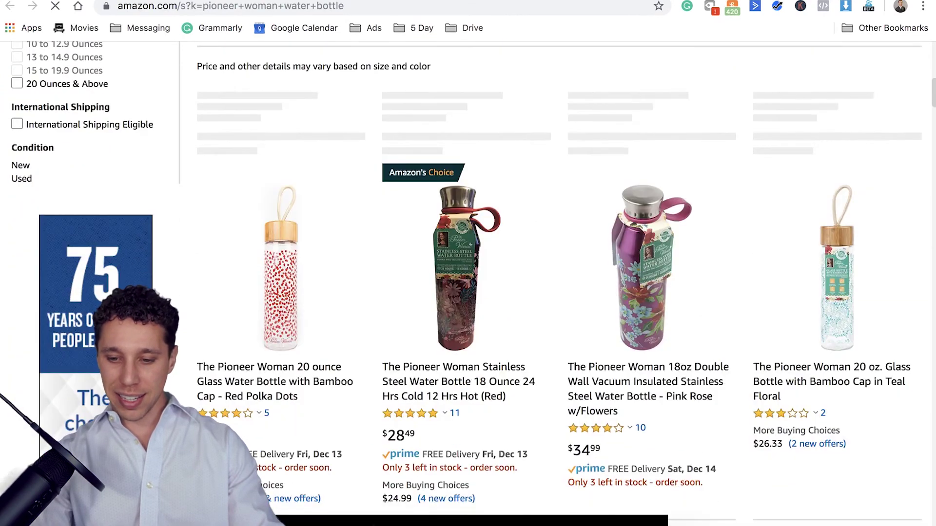
scroll(561, 283, "down", 3)
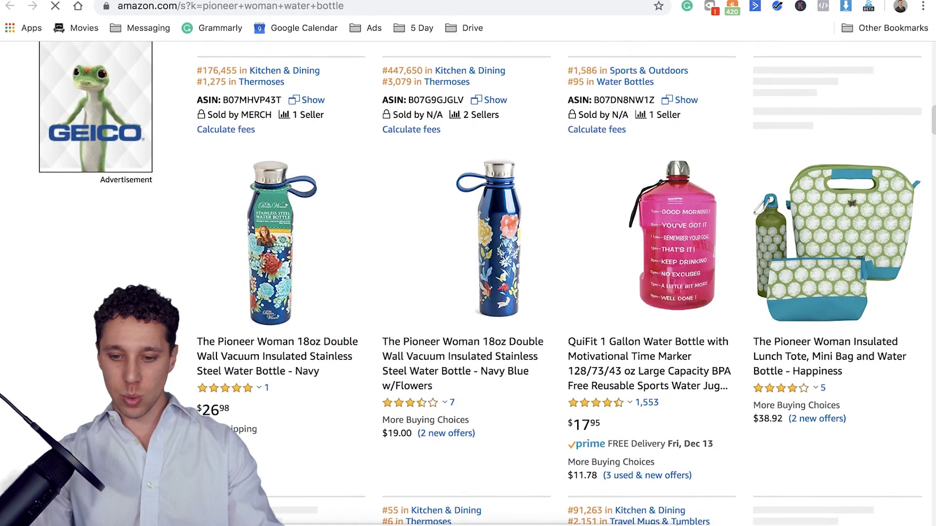
scroll(560, 283, "down", 8)
scroll(560, 283, "down", 1)
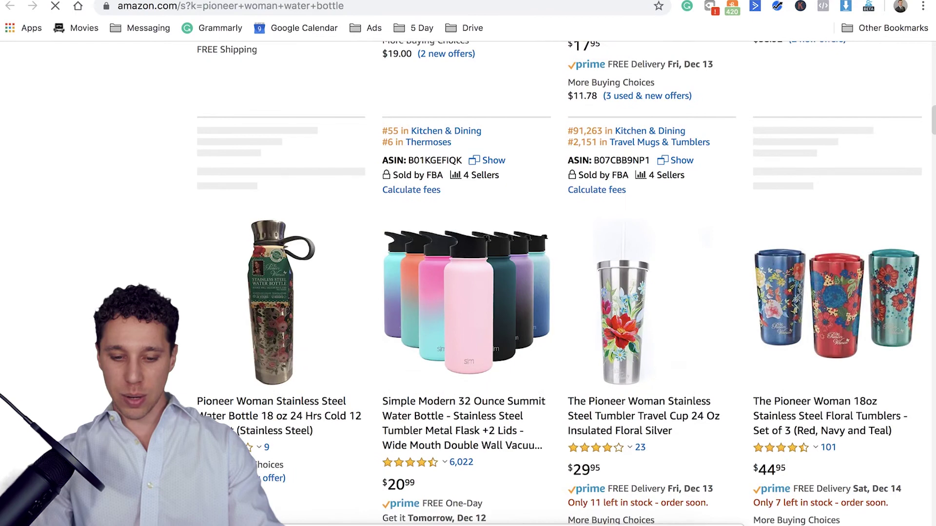
scroll(638, 307, "down", 3)
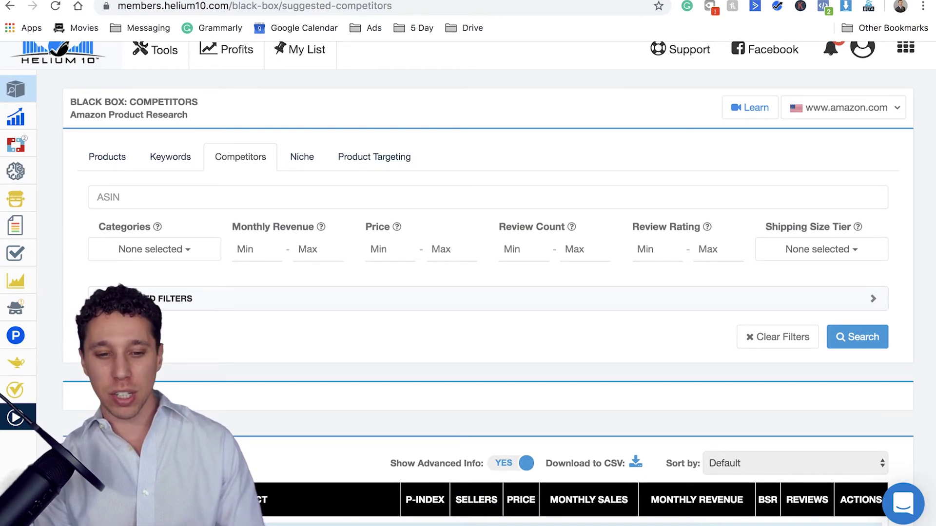
Step: Return to Helium 10 Black Box and open the Niche research to view its phrase search and filters
left_click(302, 157)
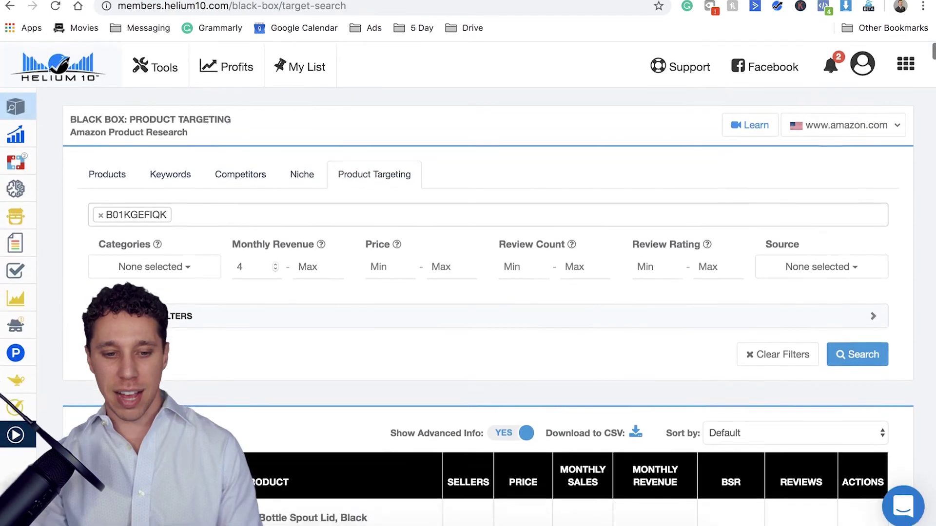
scroll(468, 292, "down", 1)
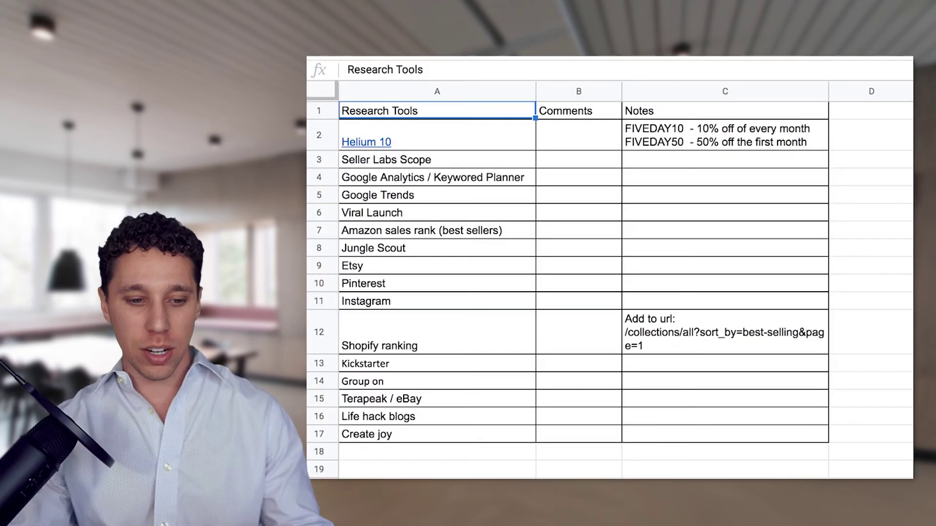
Step: Switch to the Research Tools spreadsheet and review the software entries from Helium 10 through Jungle Scout
left_click(437, 135)
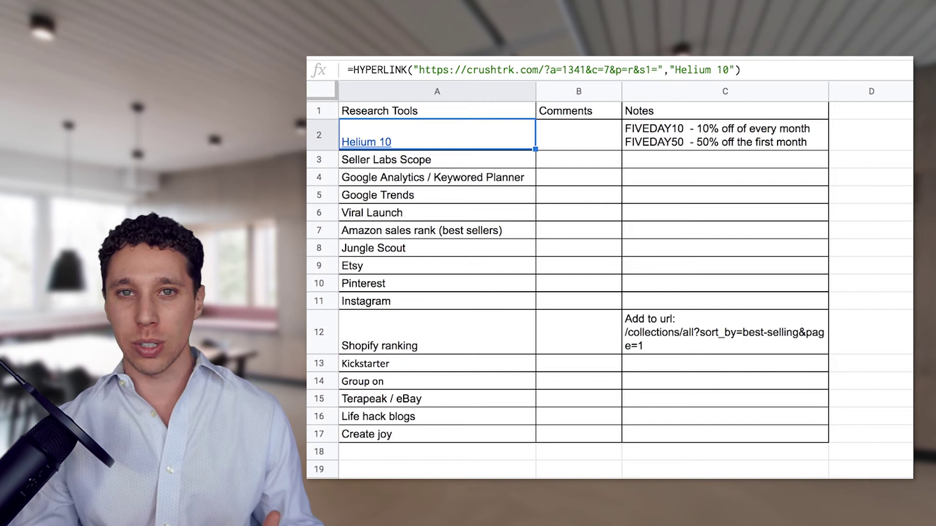
left_click(437, 159)
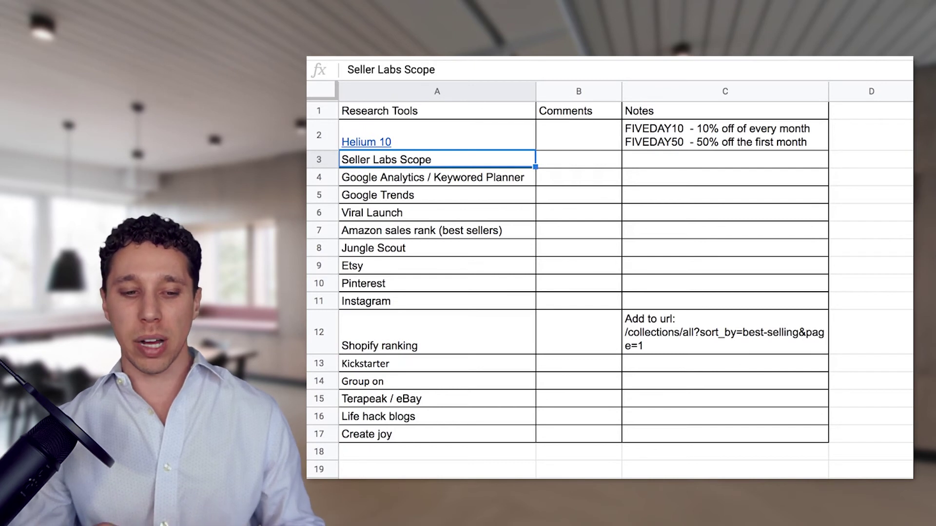
key("Down")
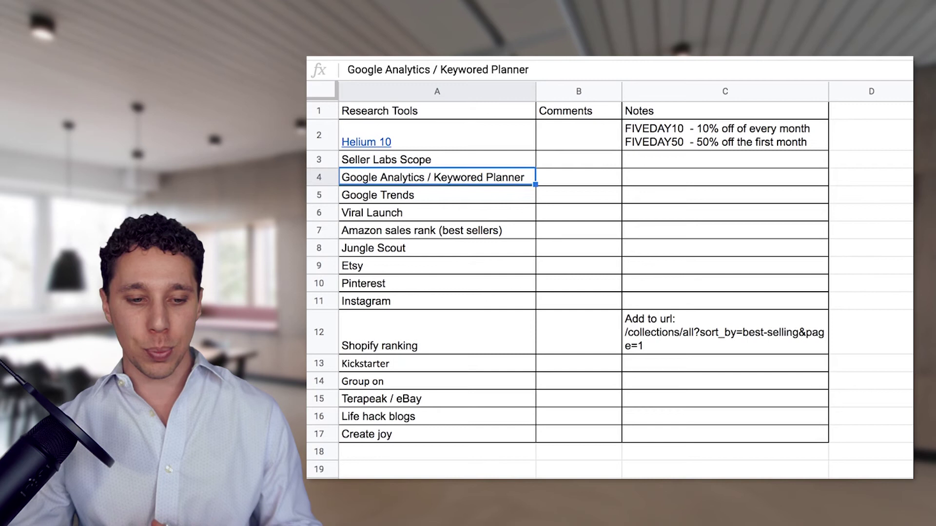
key("Down")
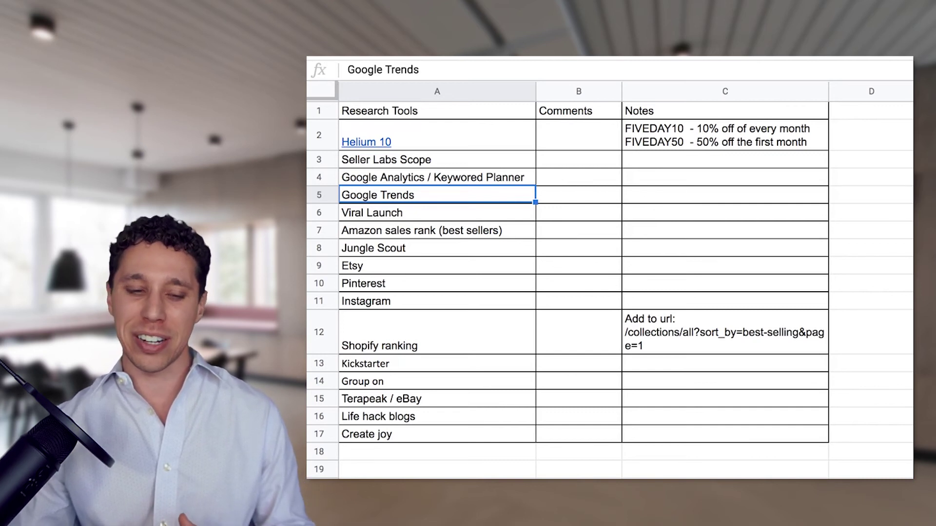
left_click(437, 248)
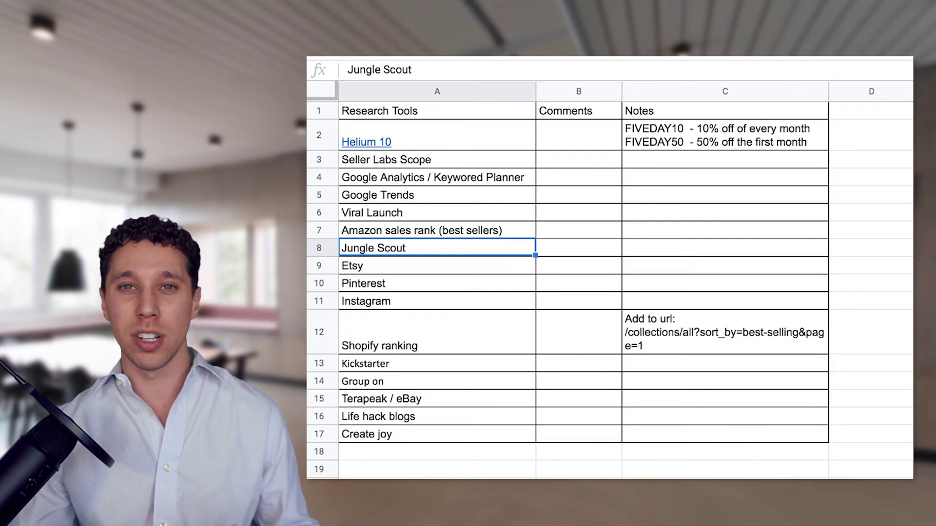
Step: Review the Etsy, Pinterest, Instagram and Shopify ranking entries, including the note on the best-selling URL suffix
left_click(437, 266)
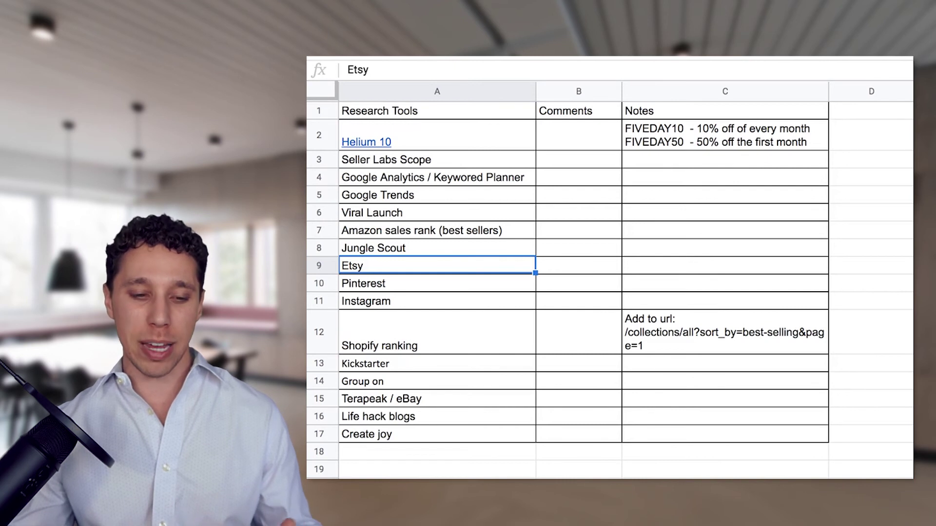
left_click(437, 284)
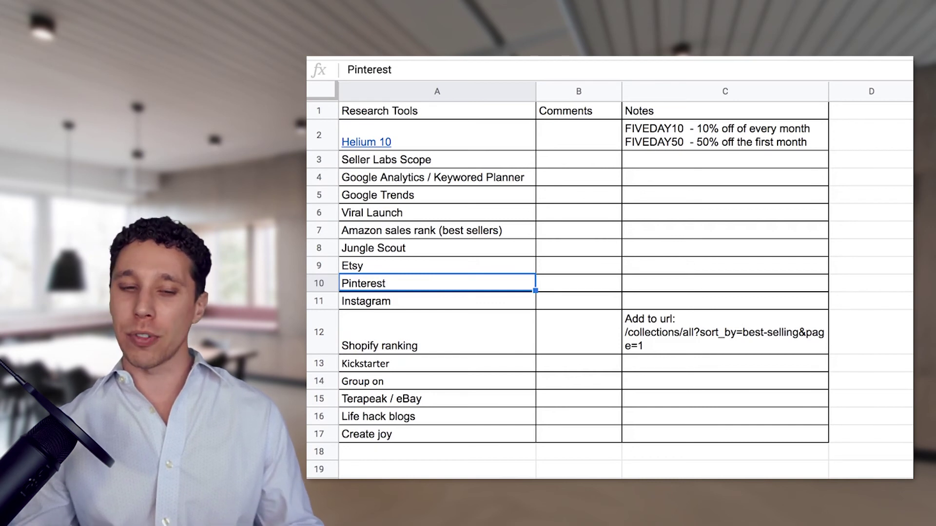
left_click(437, 301)
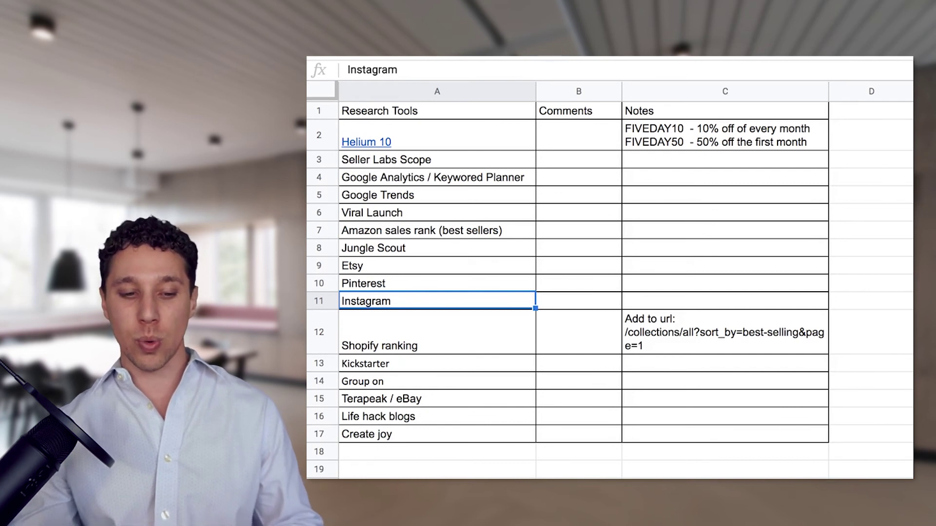
left_click(437, 332)
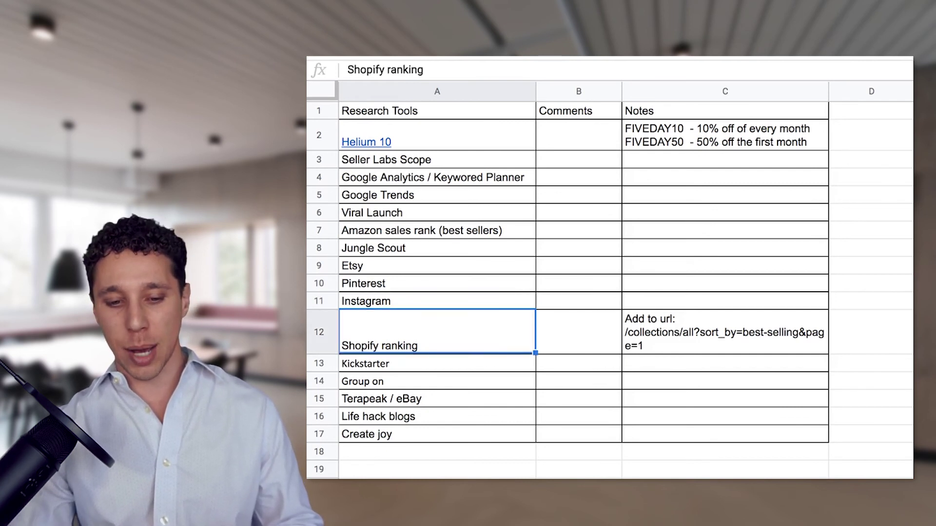
left_click(725, 332)
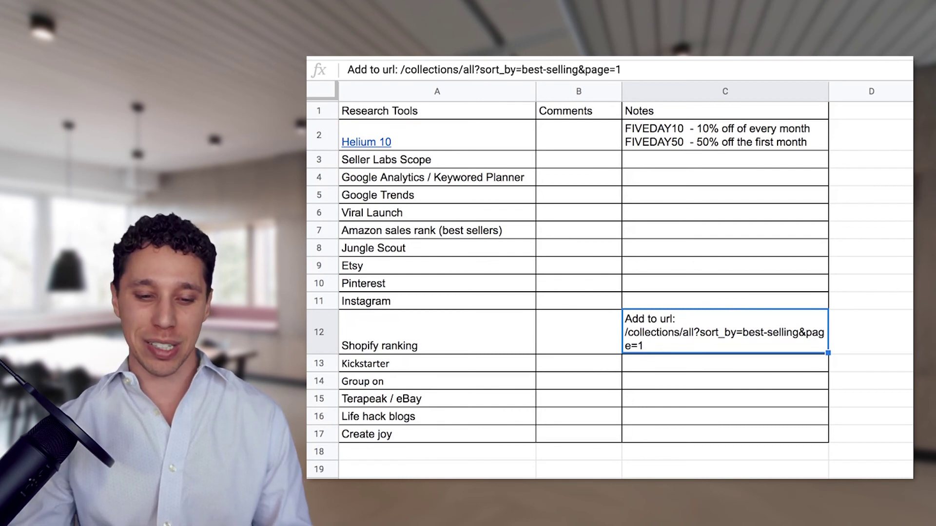
Step: Review the remaining research sources in column A, from Kickstarter and Group on through Life hack blogs and Create joy
key("Left")
key("Left")
key("Down")
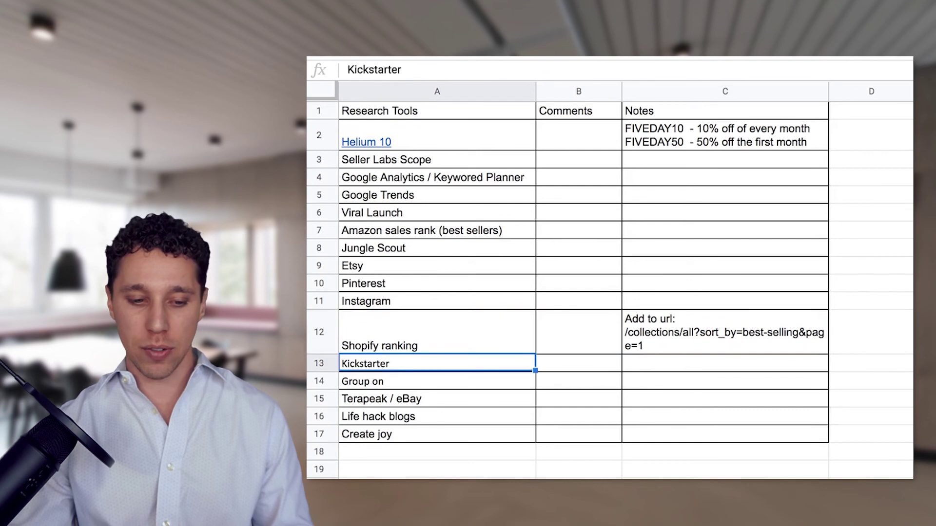
key("Down")
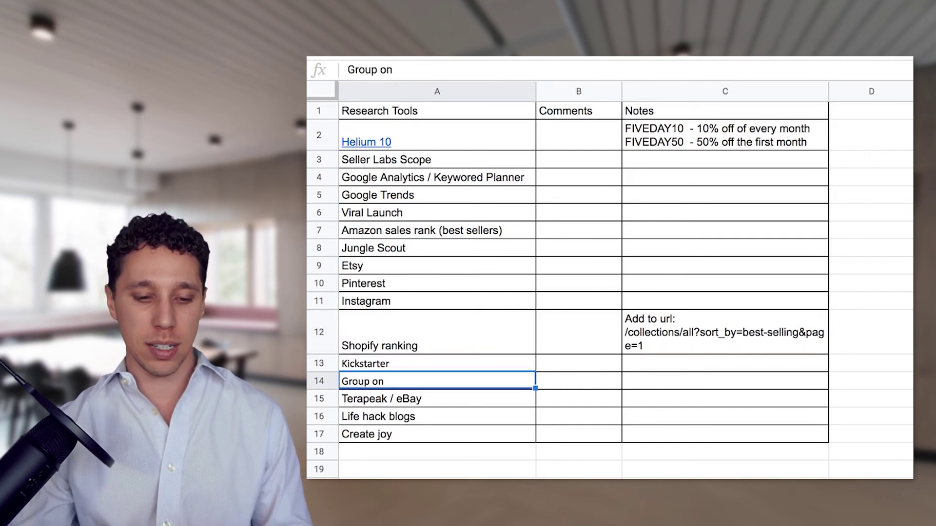
key("Down")
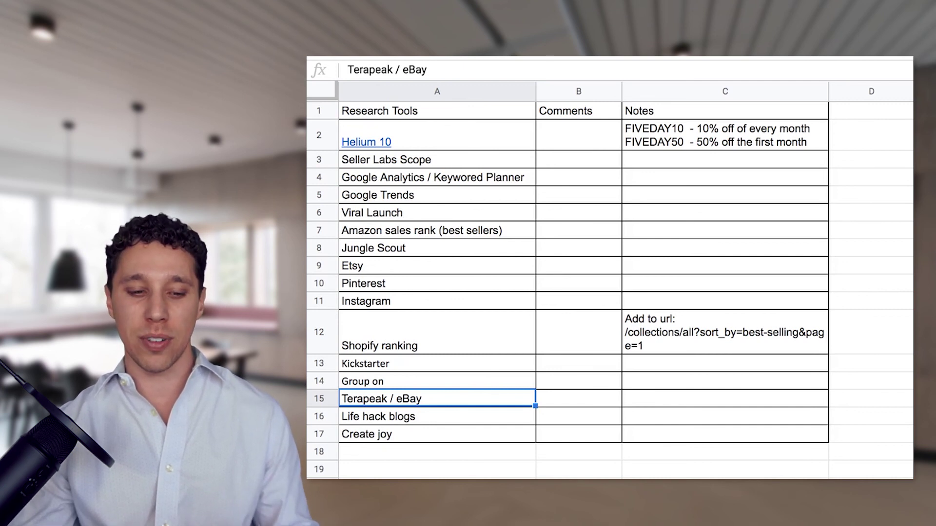
key("Down")
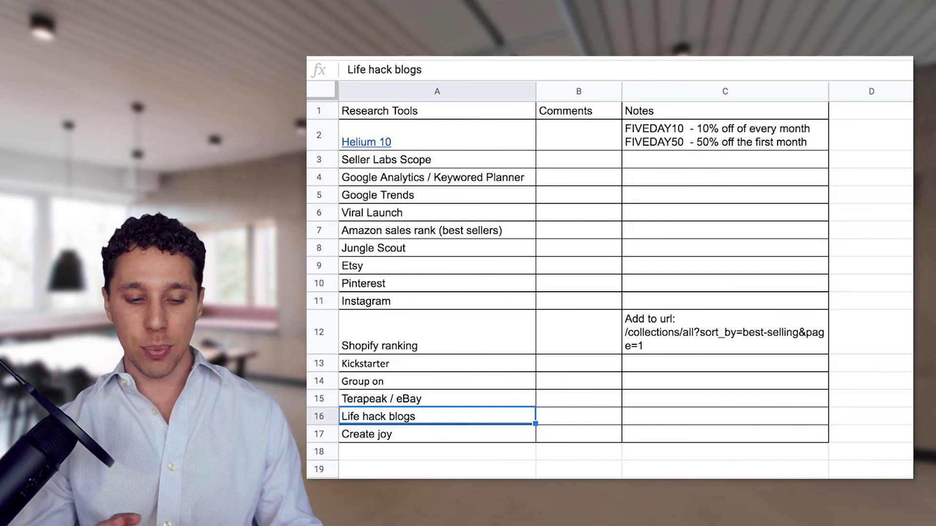
key("Down")
Step: Examine the lists of ways to differentiate a product and of things to search by below the research tools
scroll(609, 292, "down", 2)
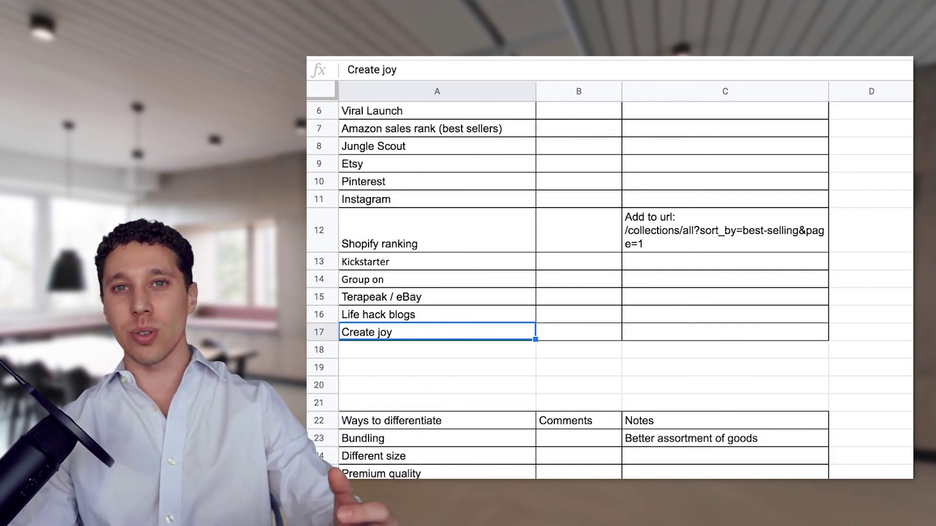
key("Down")
scroll(609, 293, "down", 3)
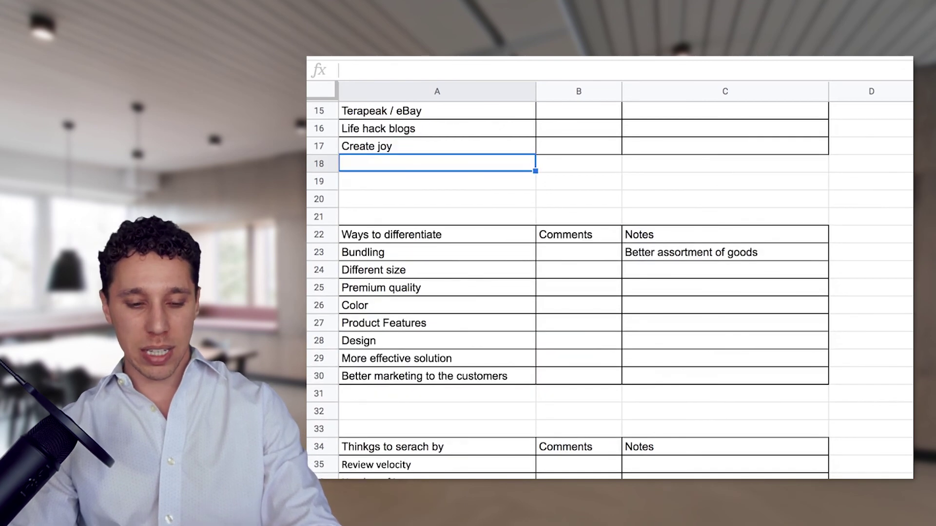
scroll(609, 292, "down", 1)
scroll(609, 292, "down", 1)
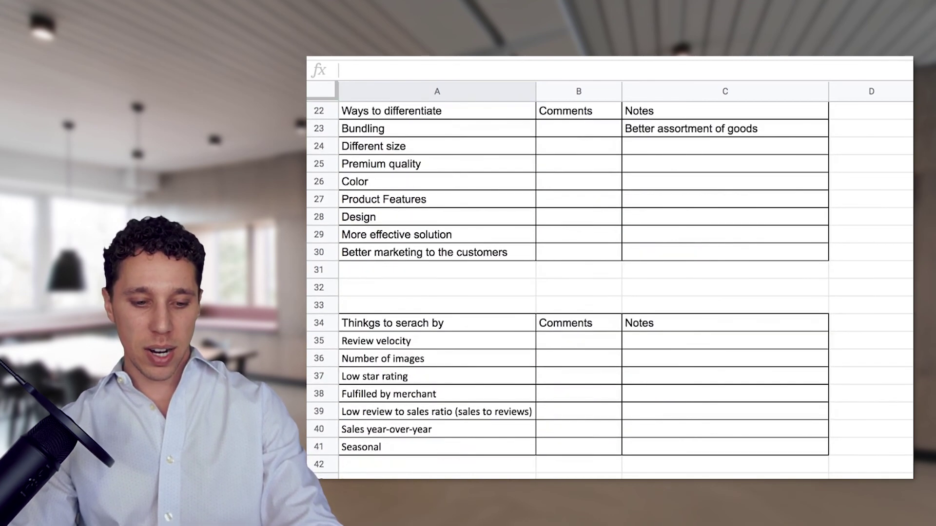